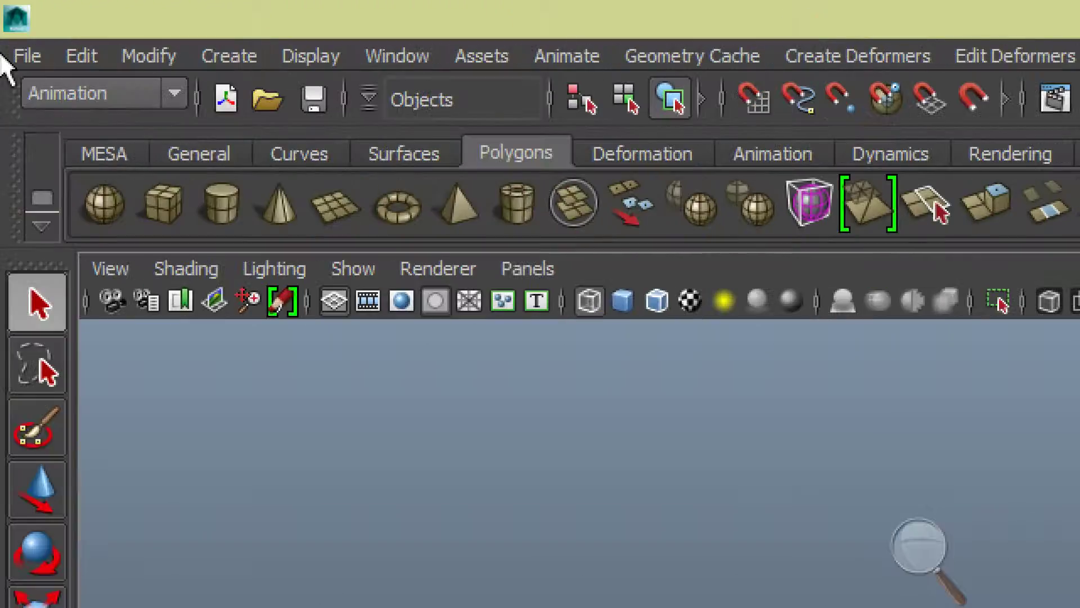
Step: Look through the available file, edit and modify commands, the Polygon Primitives and Lights creation options, and the Rendering and NURBS display options
click(20, 59)
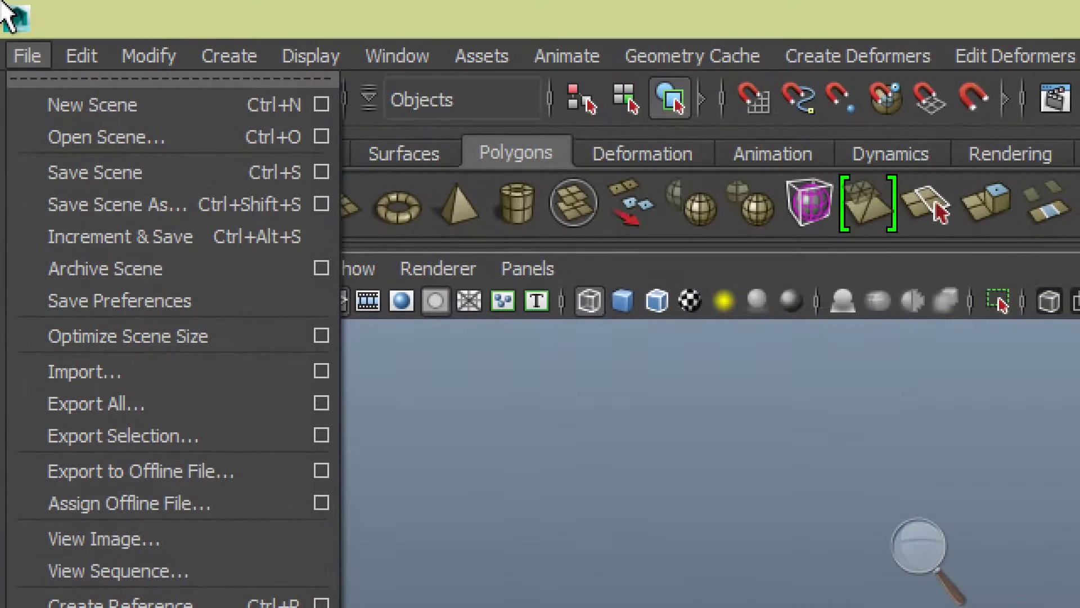
mouse_move(84, 56)
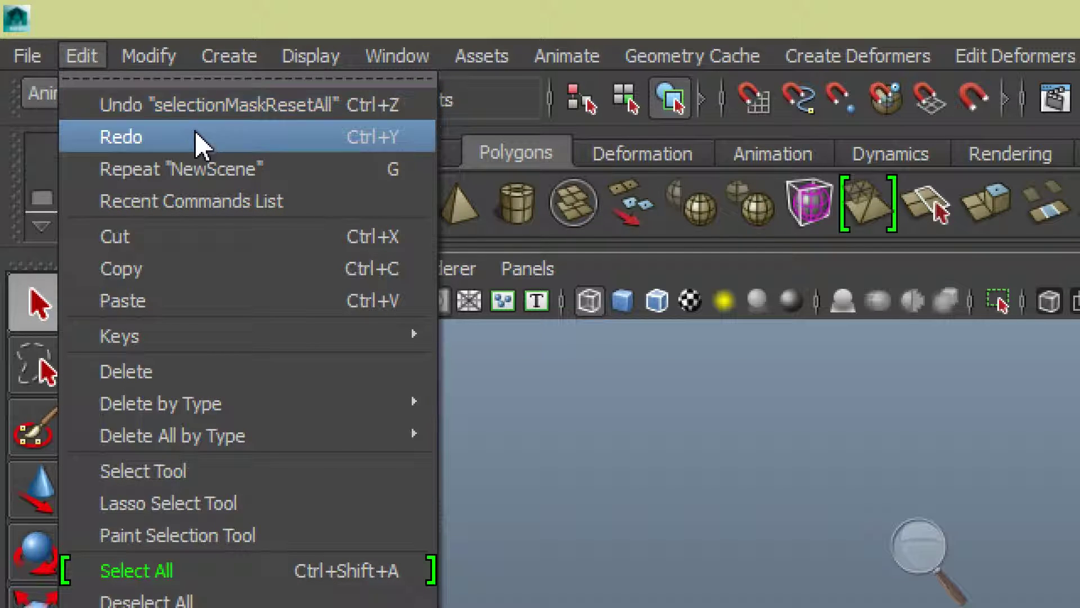
mouse_move(219, 349)
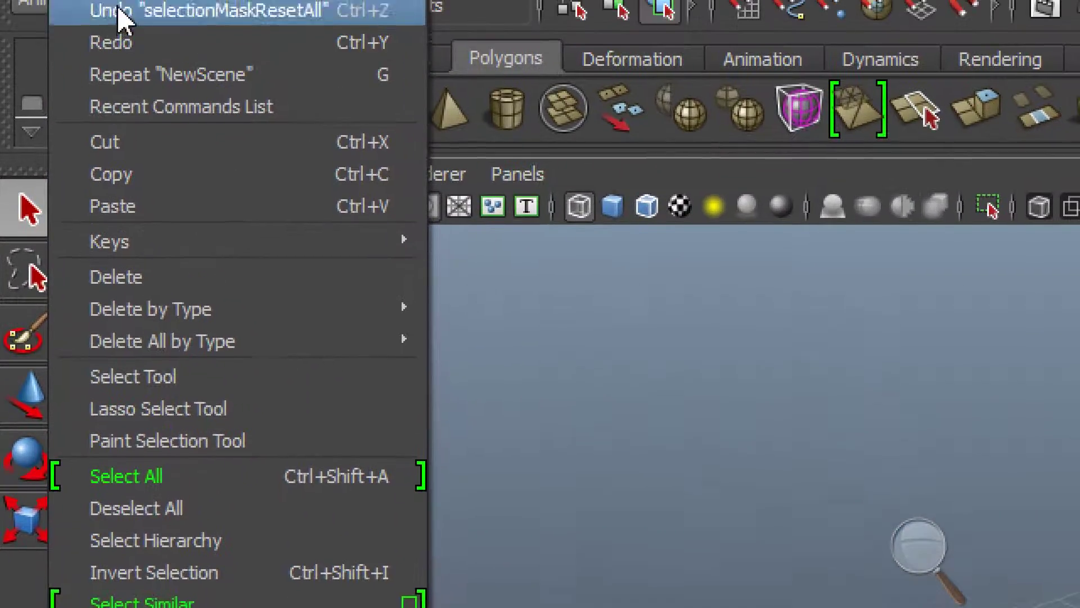
mouse_move(122, 25)
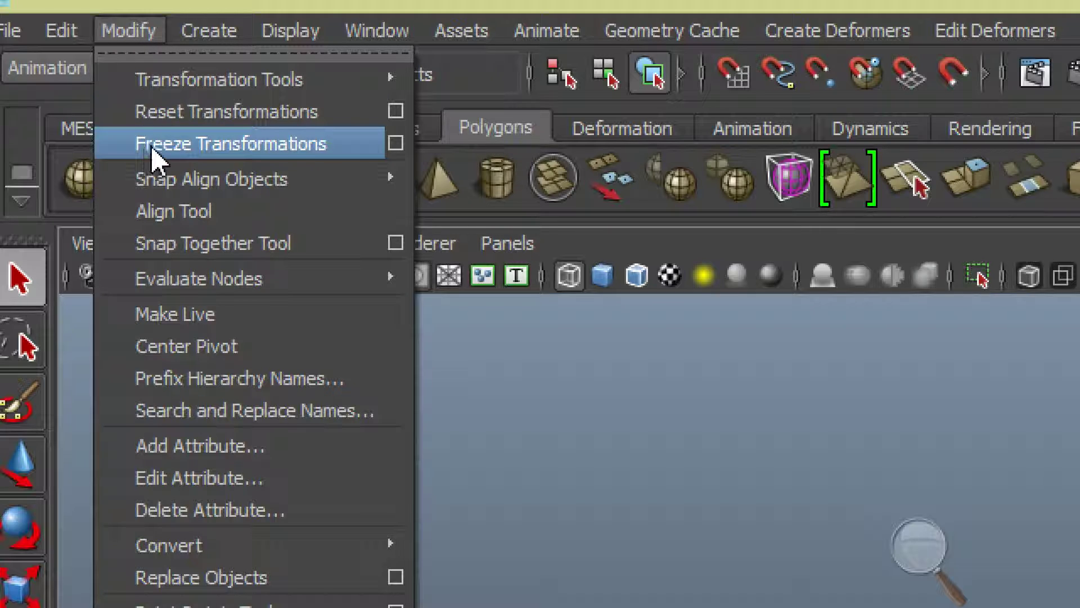
mouse_move(327, 291)
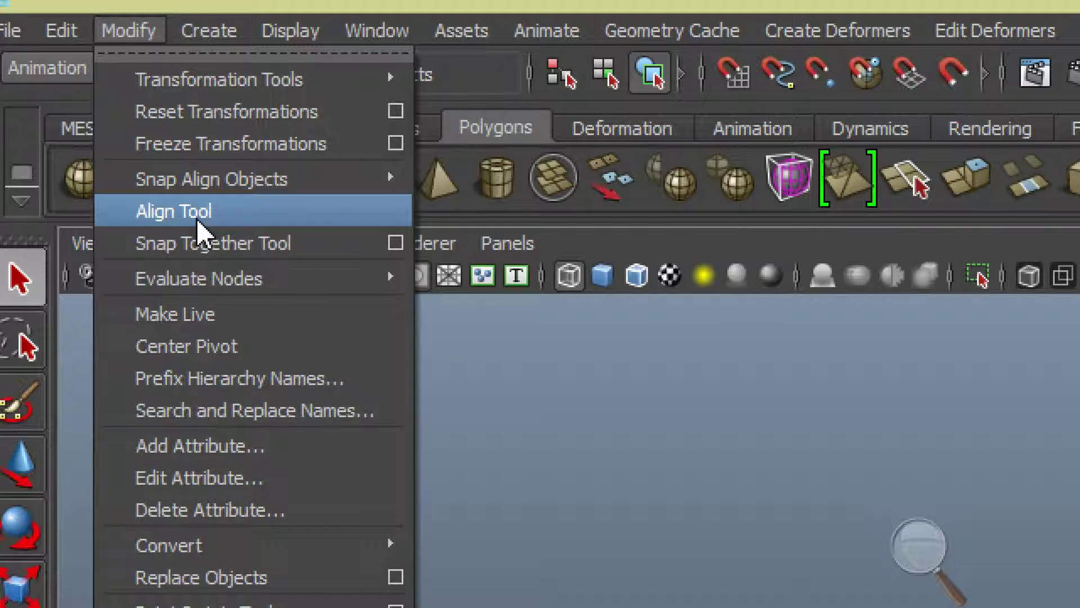
mouse_move(216, 32)
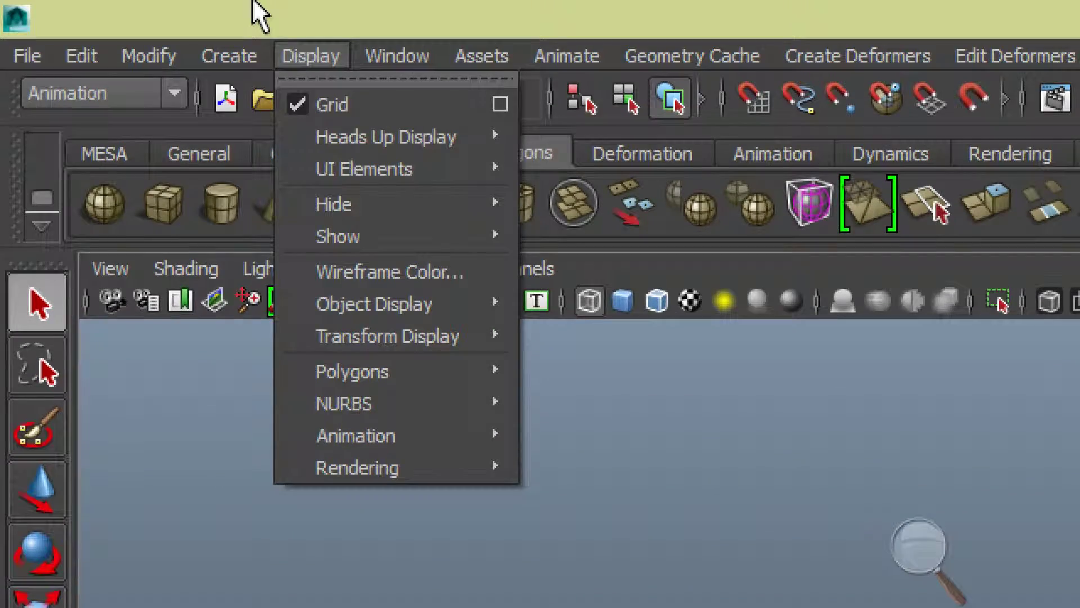
mouse_move(260, 107)
mouse_move(272, 142)
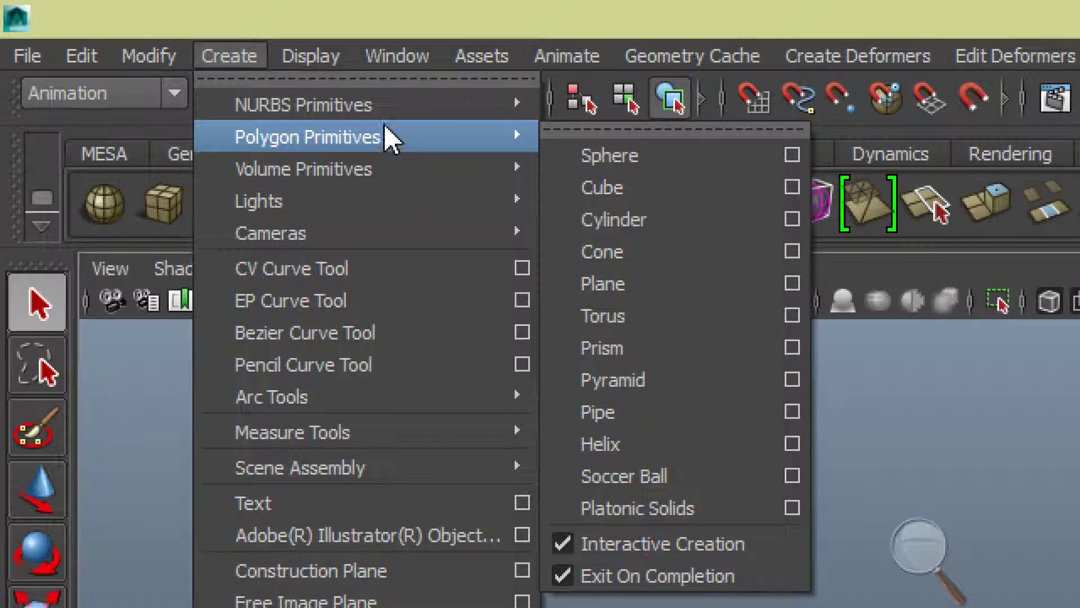
mouse_move(358, 106)
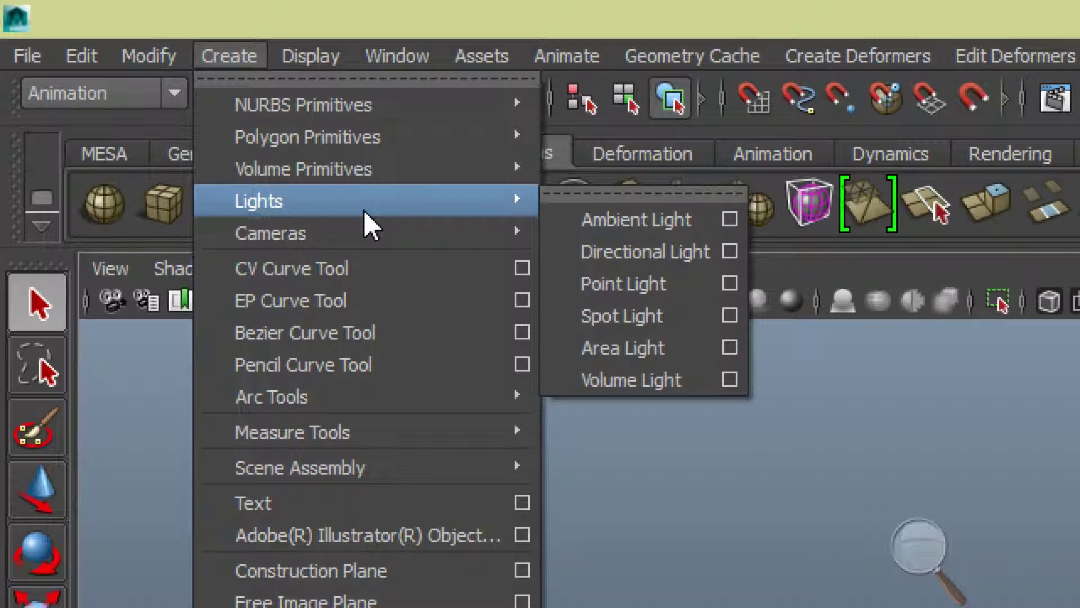
mouse_move(341, 241)
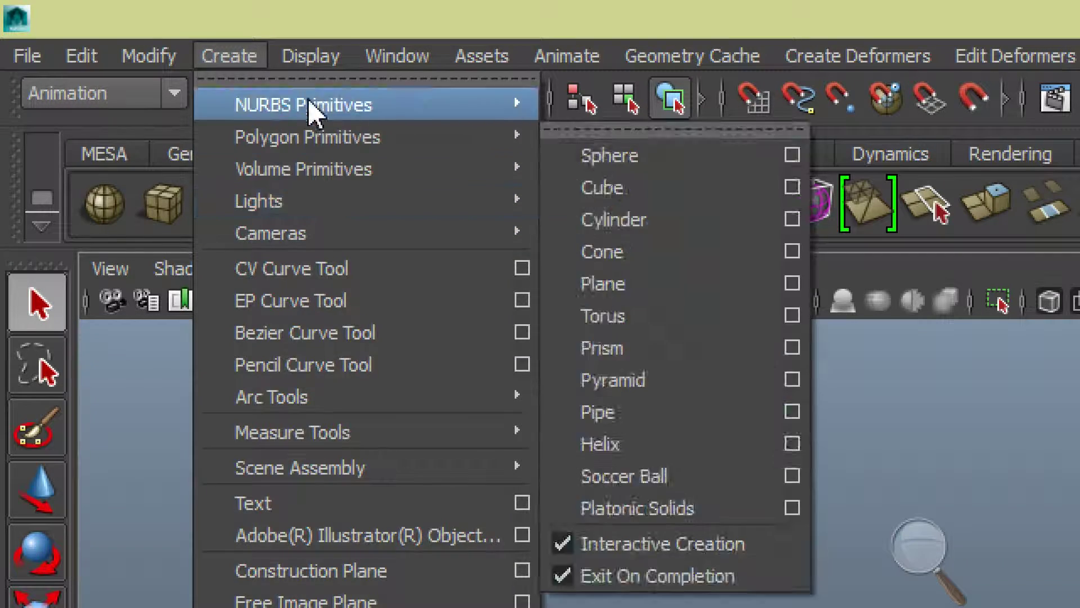
mouse_move(298, 59)
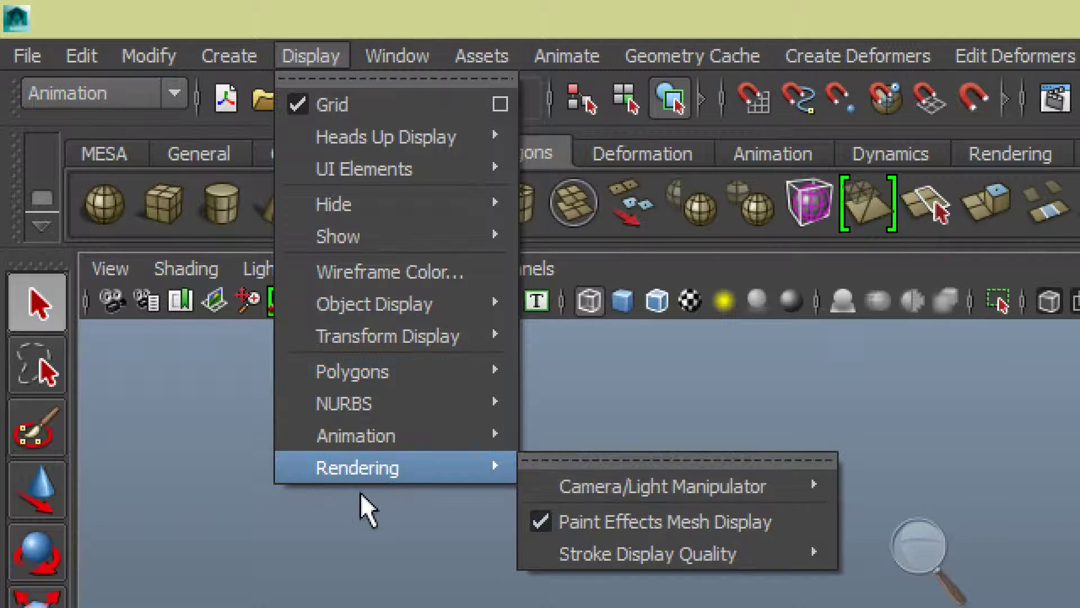
mouse_move(391, 447)
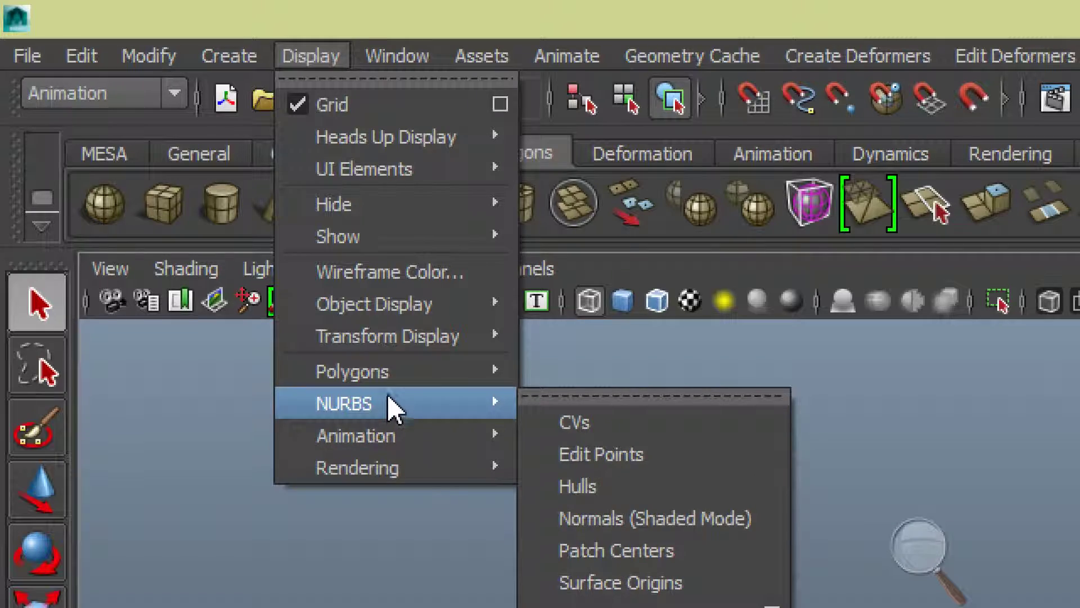
mouse_move(354, 136)
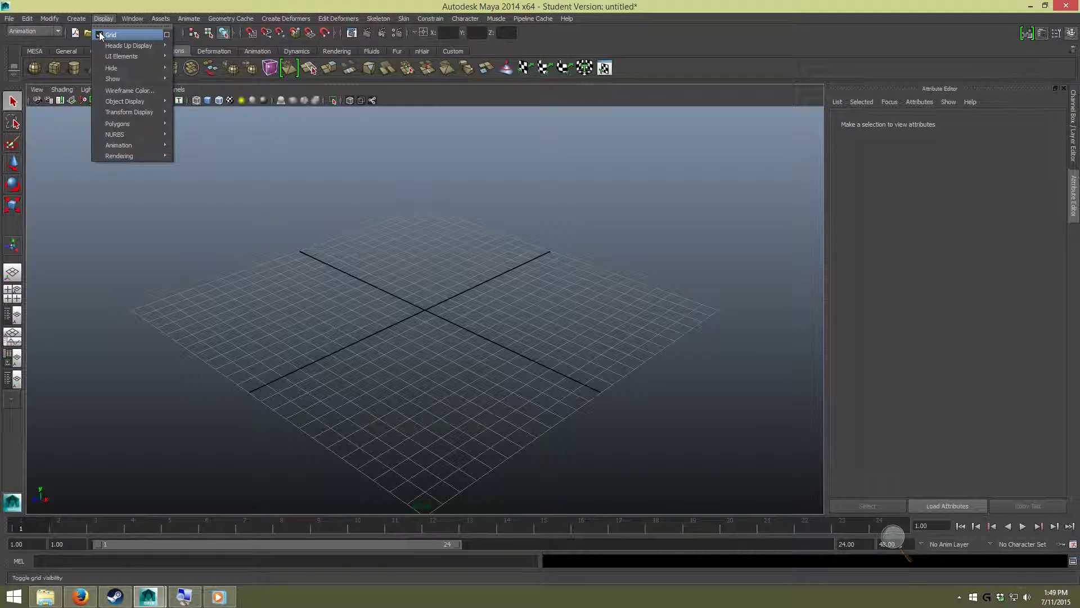
Step: Hide the viewport grid and show it again
click(99, 33)
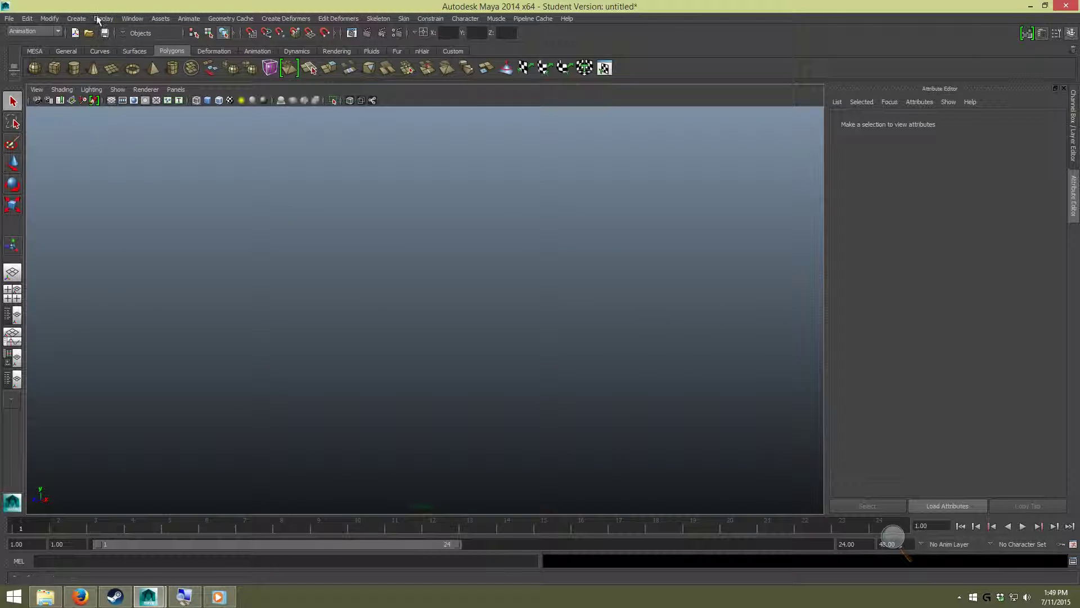
click(102, 20)
click(102, 35)
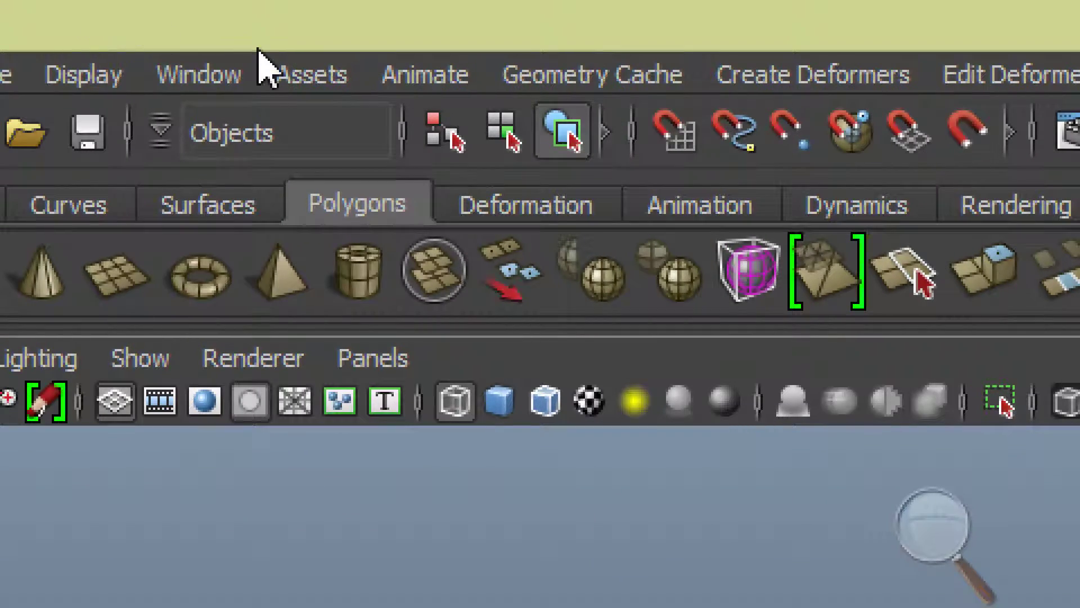
Step: Look through the available editor windows, including the UV Texture Editor, Create Node and the Hypershade among the rendering editors
click(523, 79)
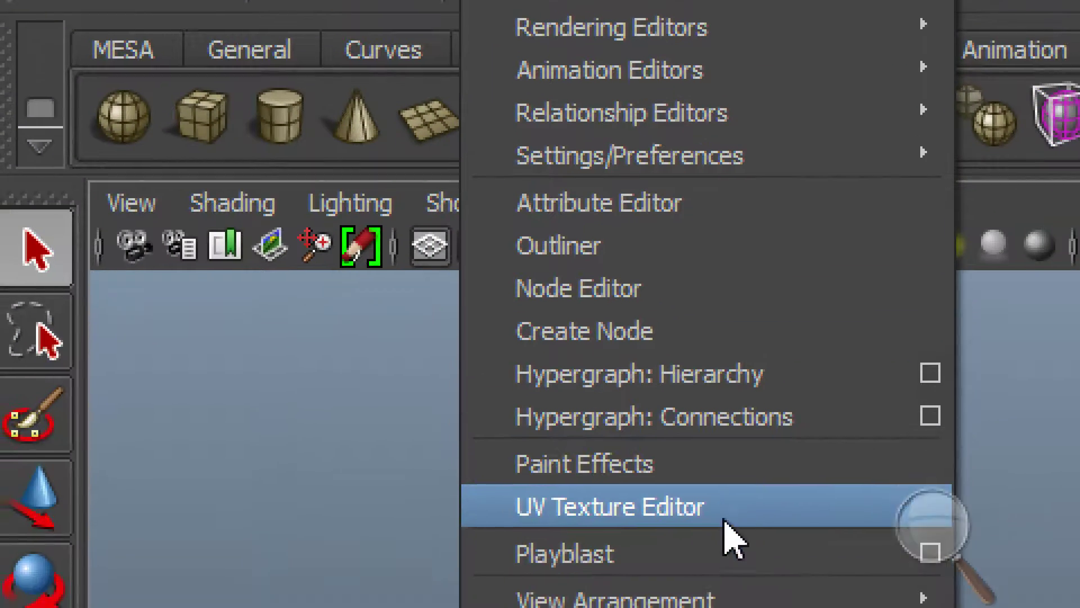
mouse_move(731, 537)
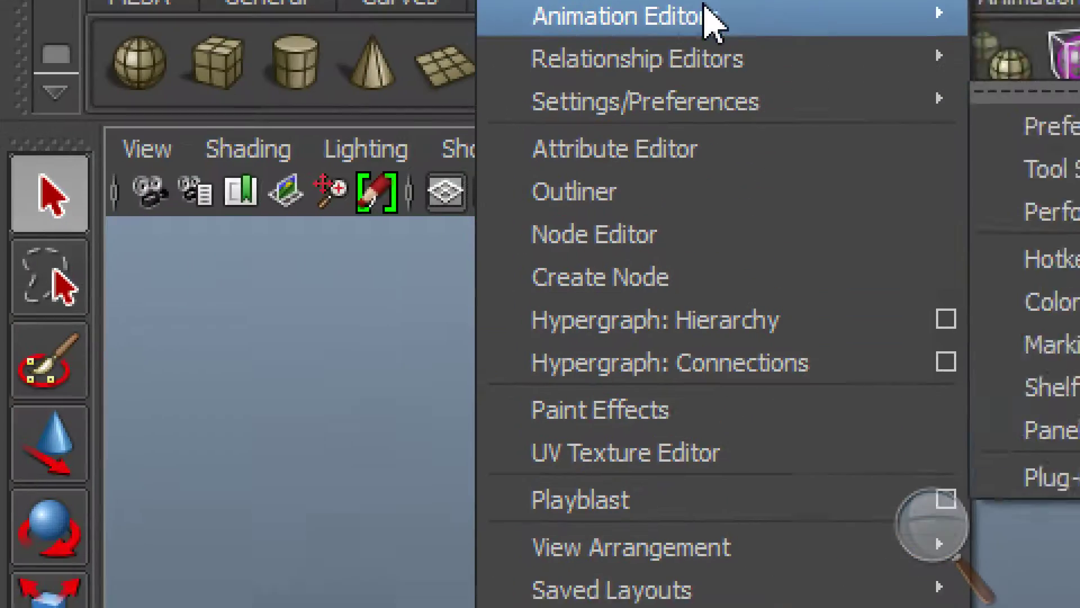
mouse_move(707, 36)
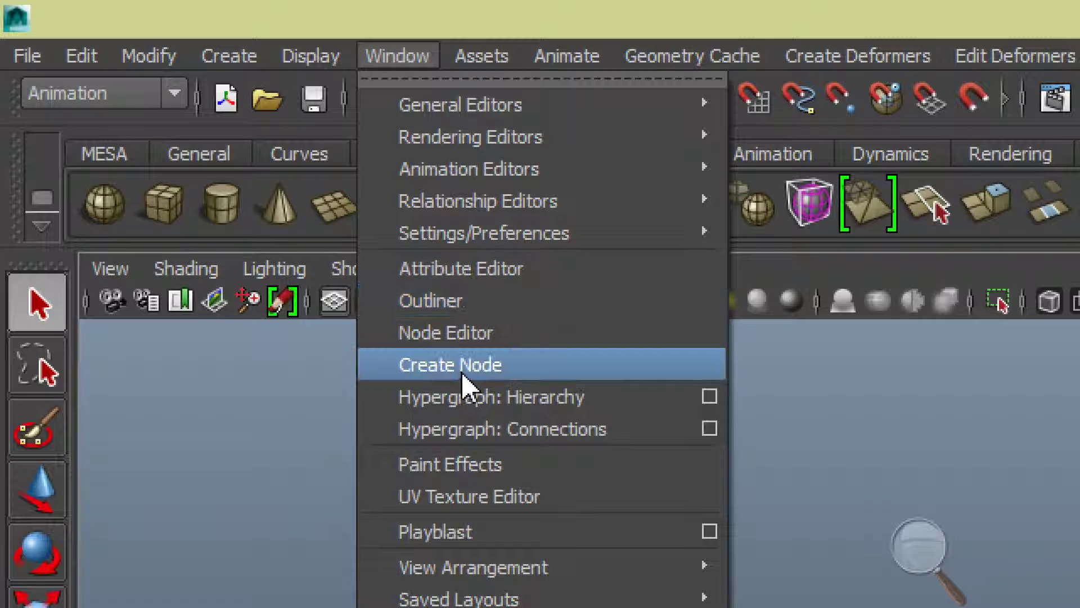
mouse_move(534, 139)
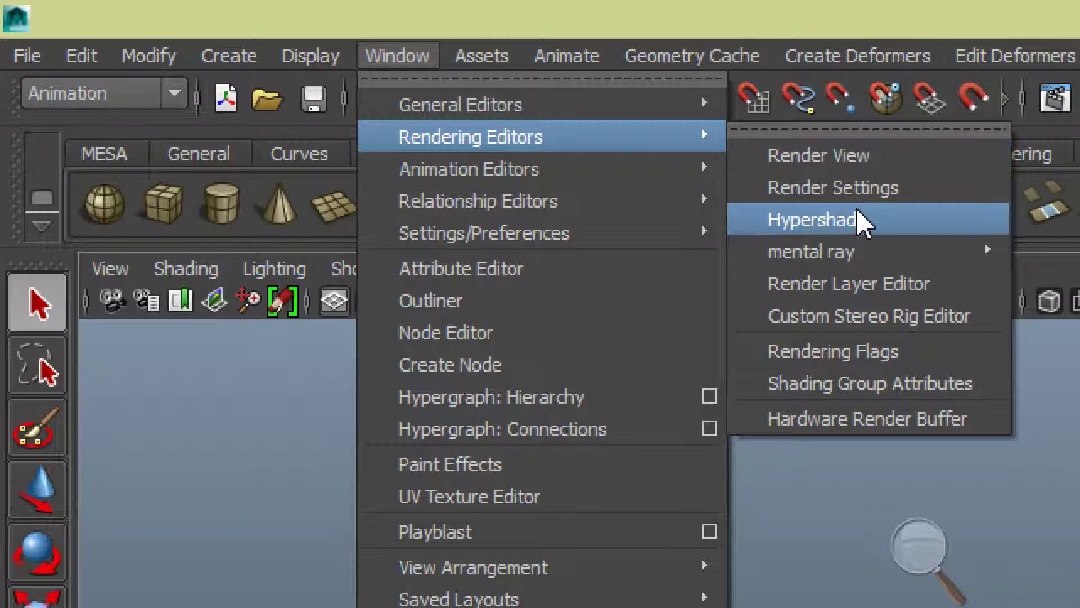
mouse_move(461, 48)
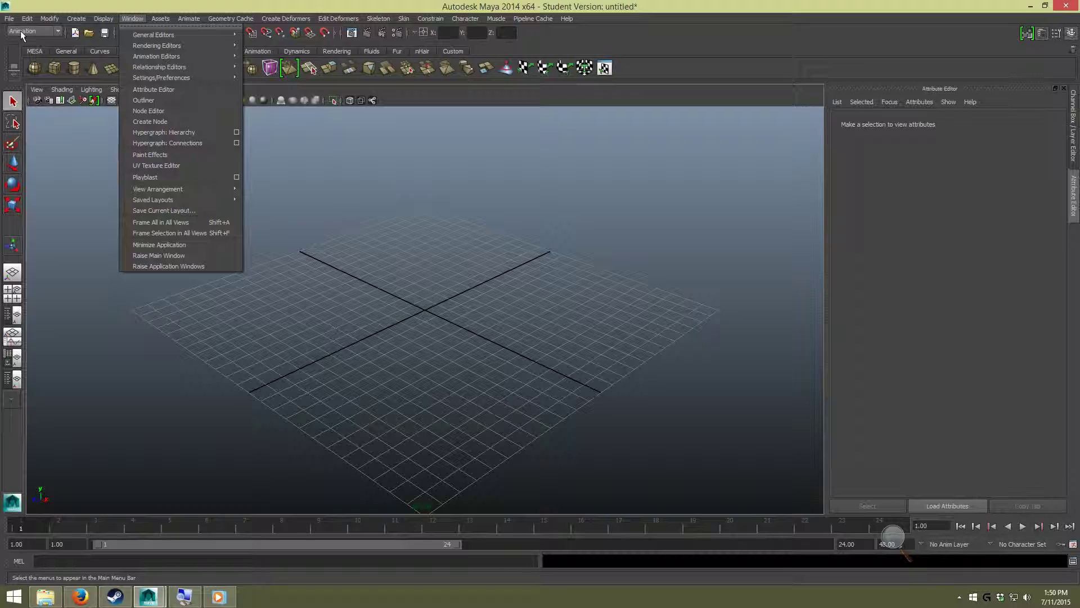
Step: Switch the menu set from Animation to Polygons and look over the commands it offers
click(101, 178)
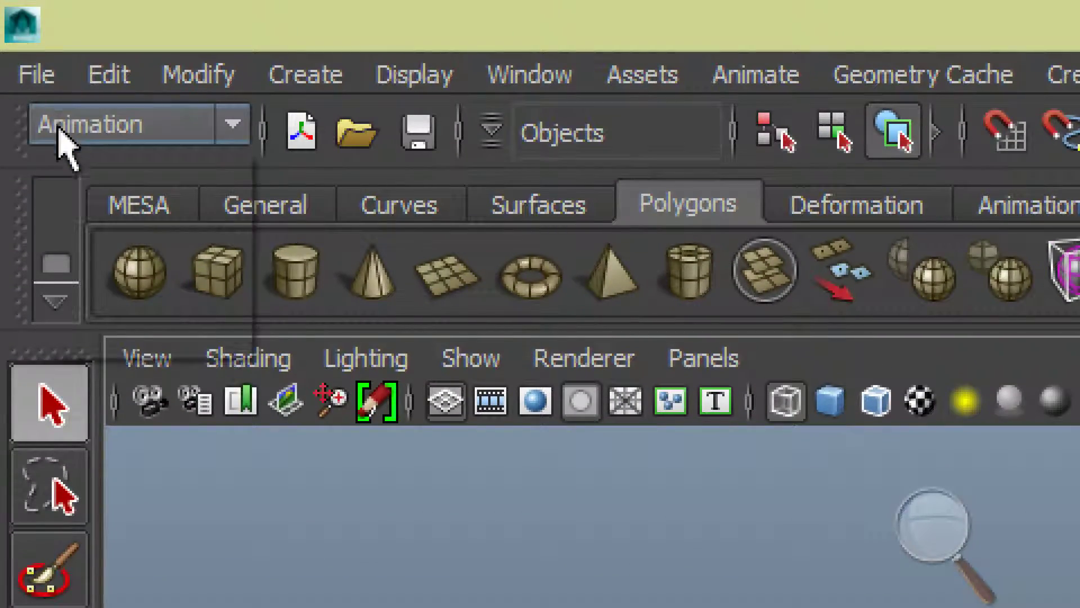
click(95, 50)
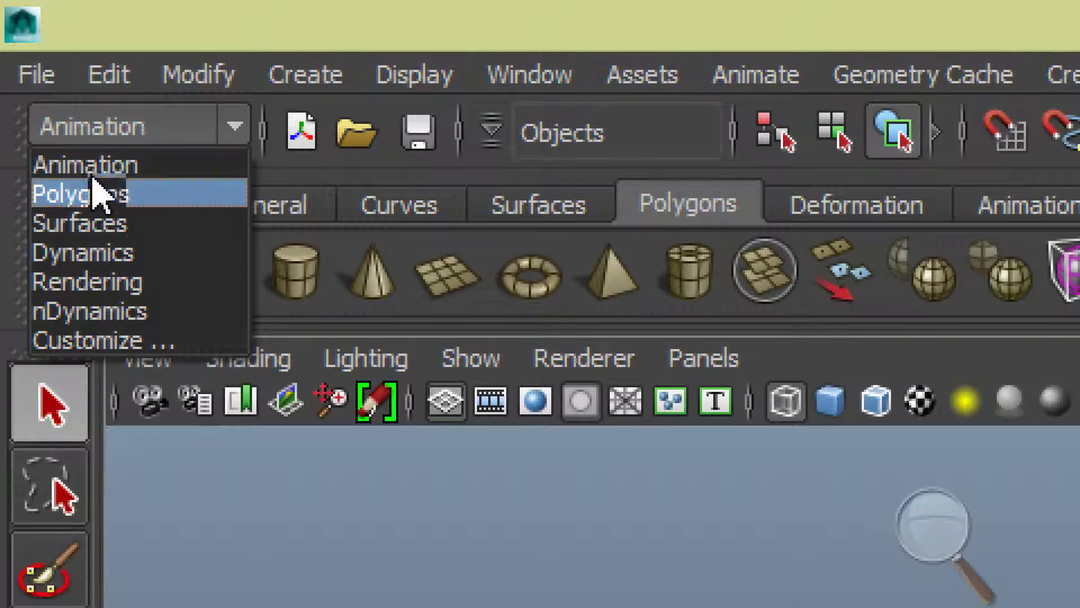
click(81, 195)
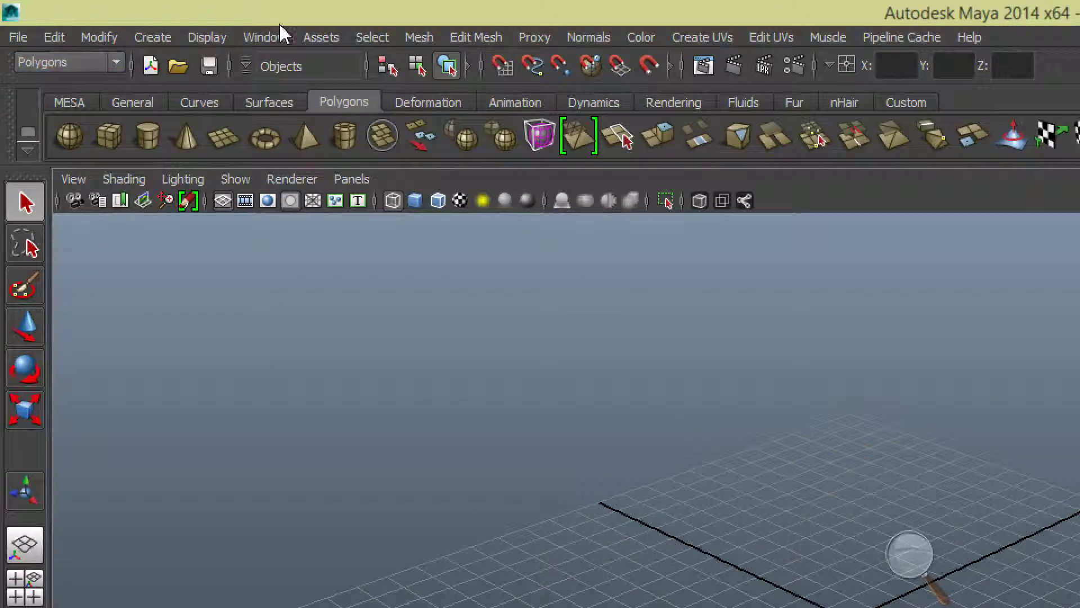
click(692, 37)
mouse_move(873, 38)
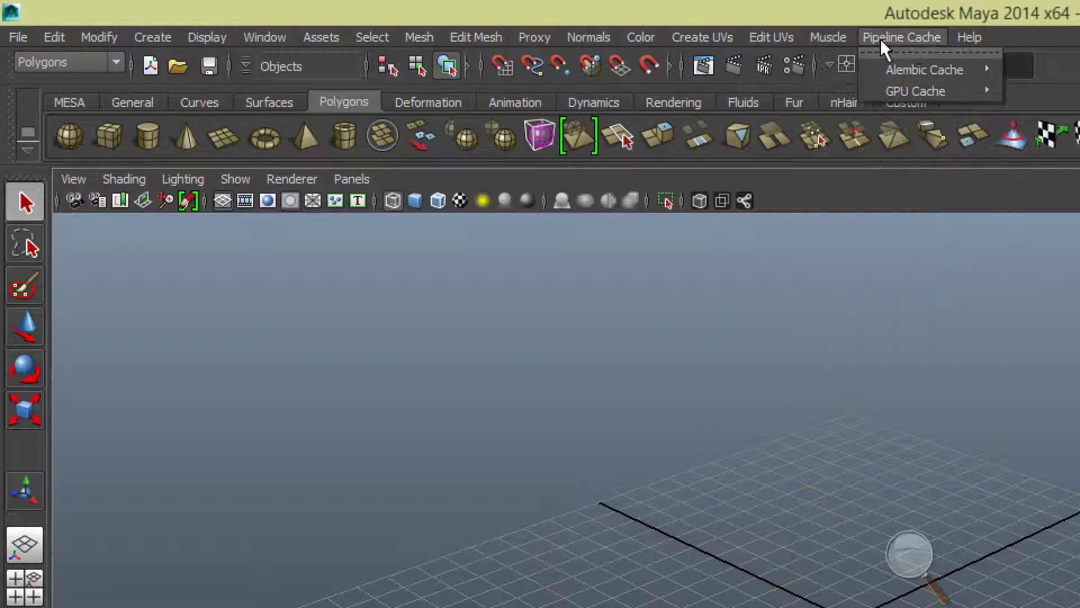
Step: Switch the menu set to Animation, Surfaces, Rendering and back to Surfaces to compare their commands
click(34, 62)
click(39, 82)
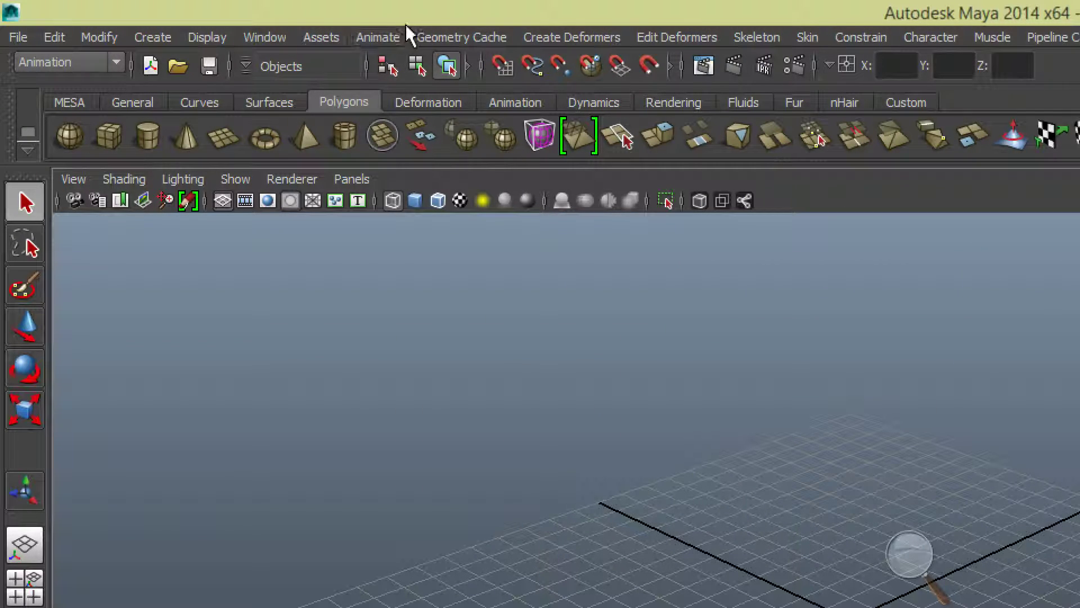
click(77, 63)
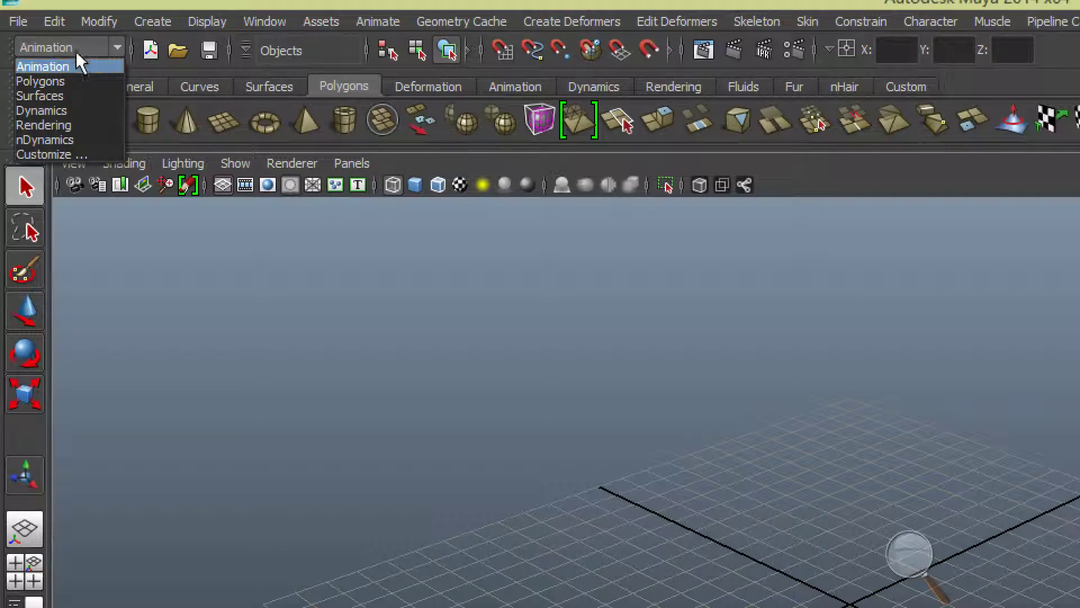
click(49, 96)
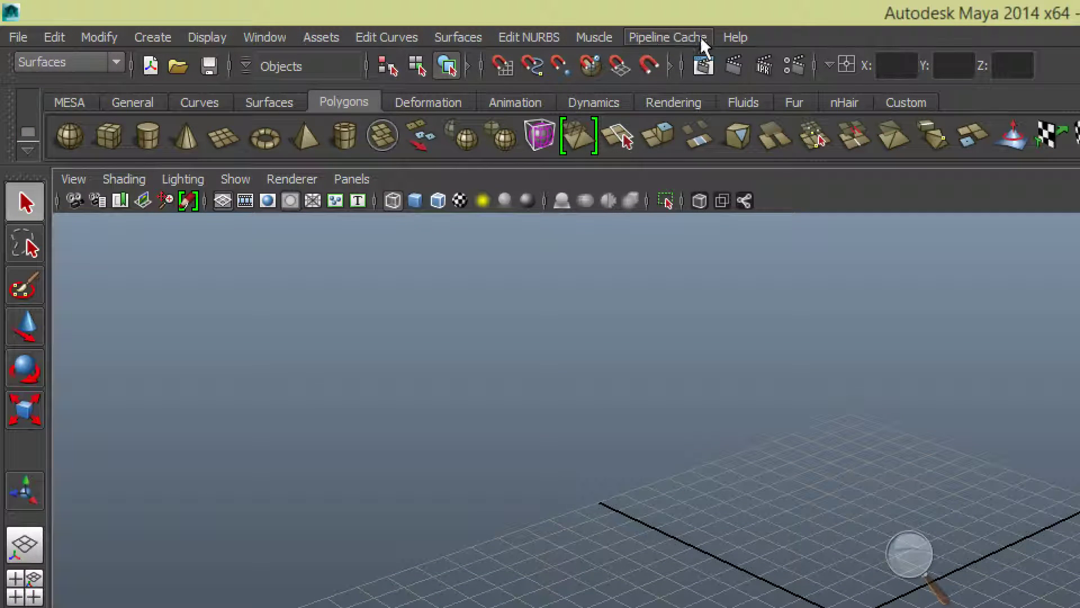
click(25, 63)
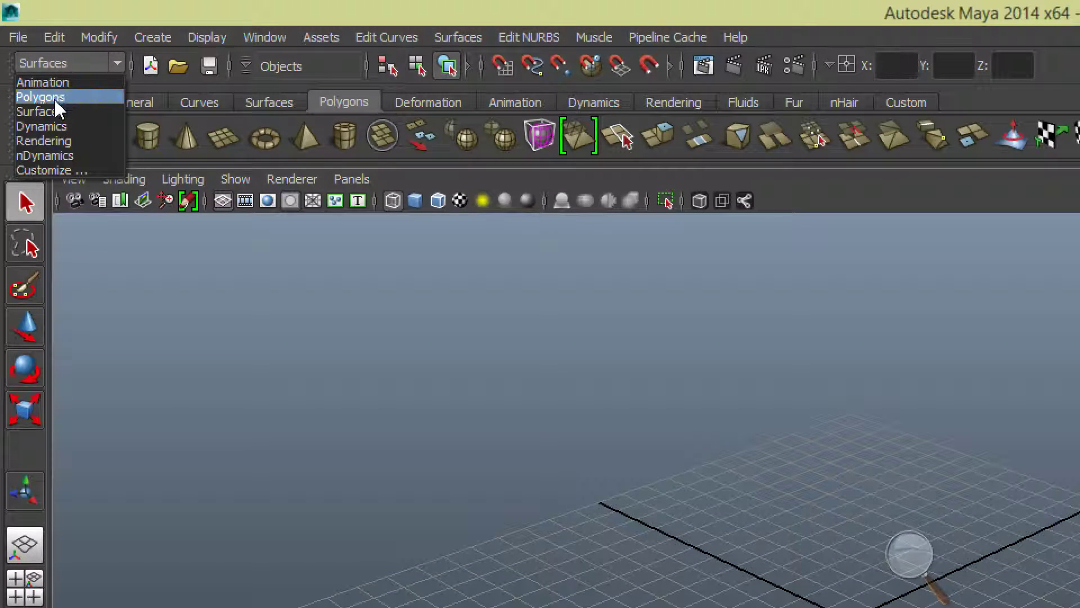
click(44, 141)
click(66, 66)
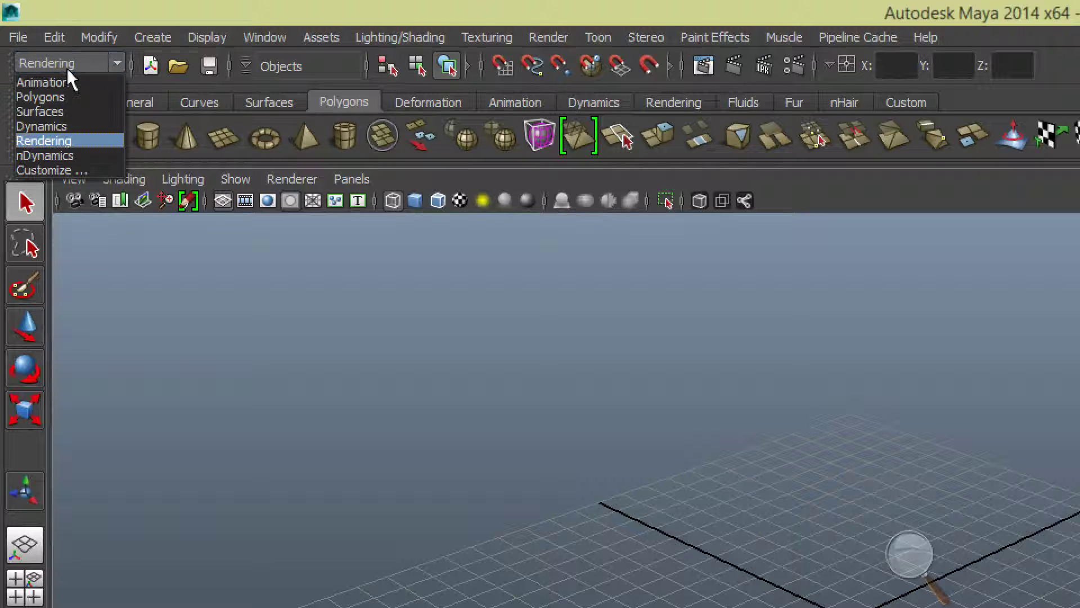
click(50, 113)
click(316, 40)
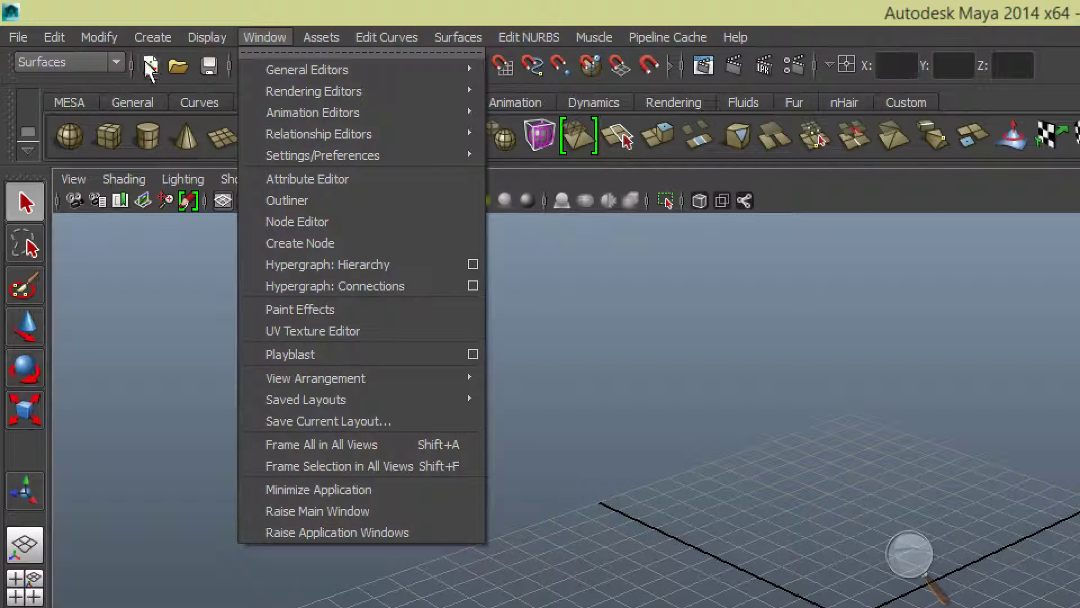
Step: Set the active menu set to Polygons
click(83, 60)
click(40, 97)
click(431, 31)
click(431, 32)
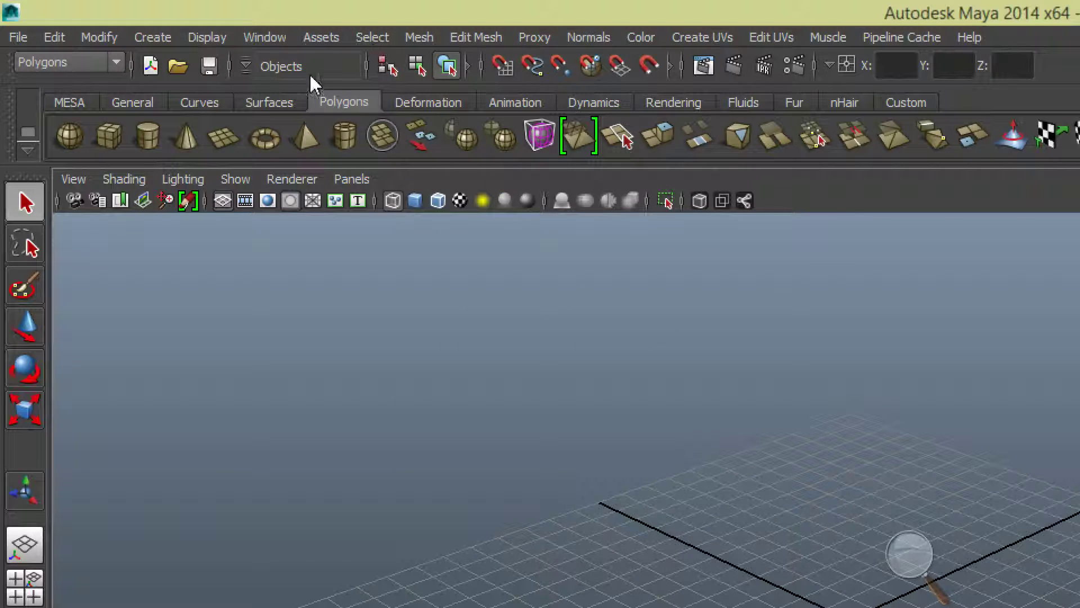
Step: Look through the tools on the shelves from MESA, General and Curves through Animation, Dynamics and Rendering
click(56, 101)
click(141, 102)
click(199, 103)
click(270, 103)
click(354, 102)
click(469, 100)
click(484, 100)
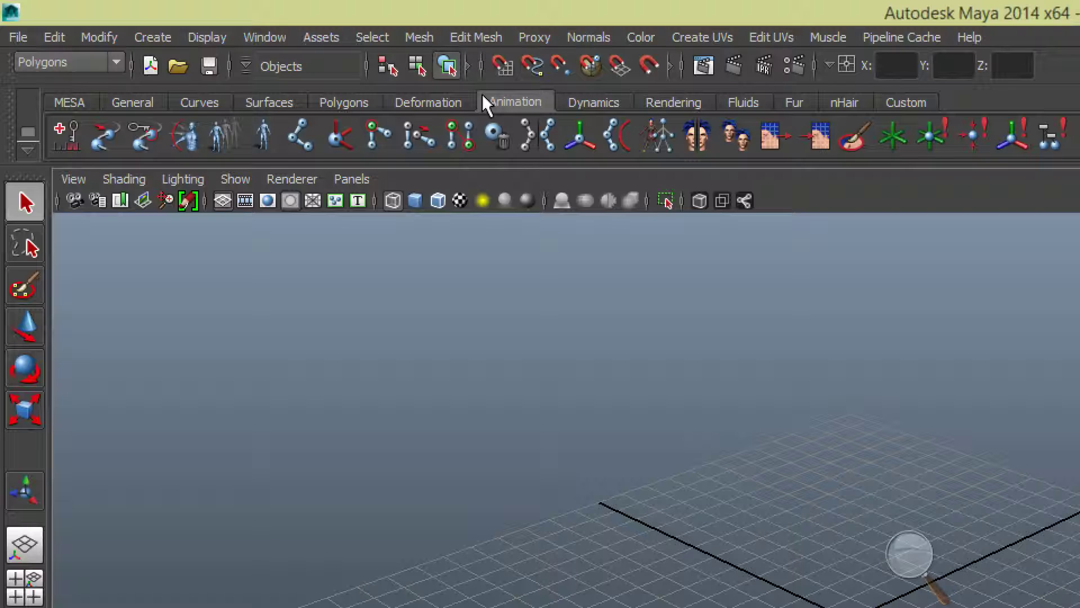
click(570, 99)
click(657, 99)
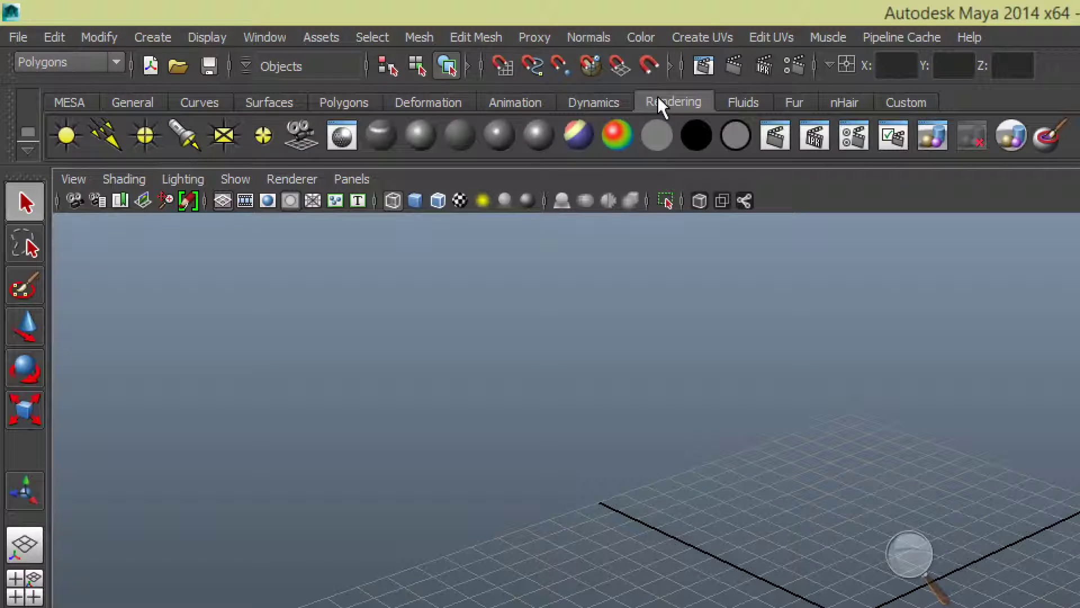
Step: Return to the Polygons shelf and look through the polygon commands, including those for creating UVs
click(360, 106)
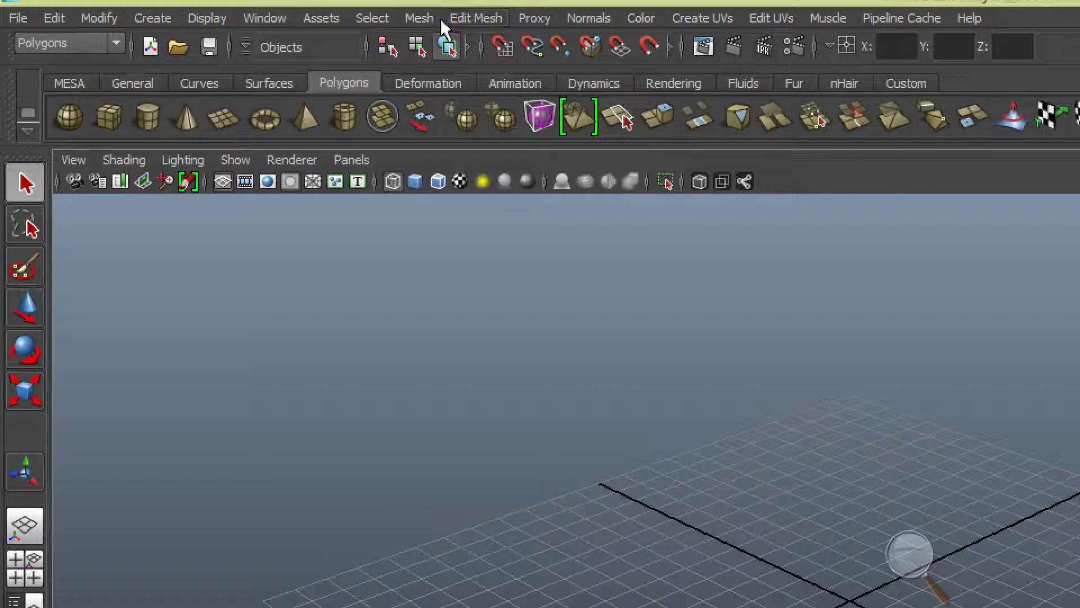
click(435, 18)
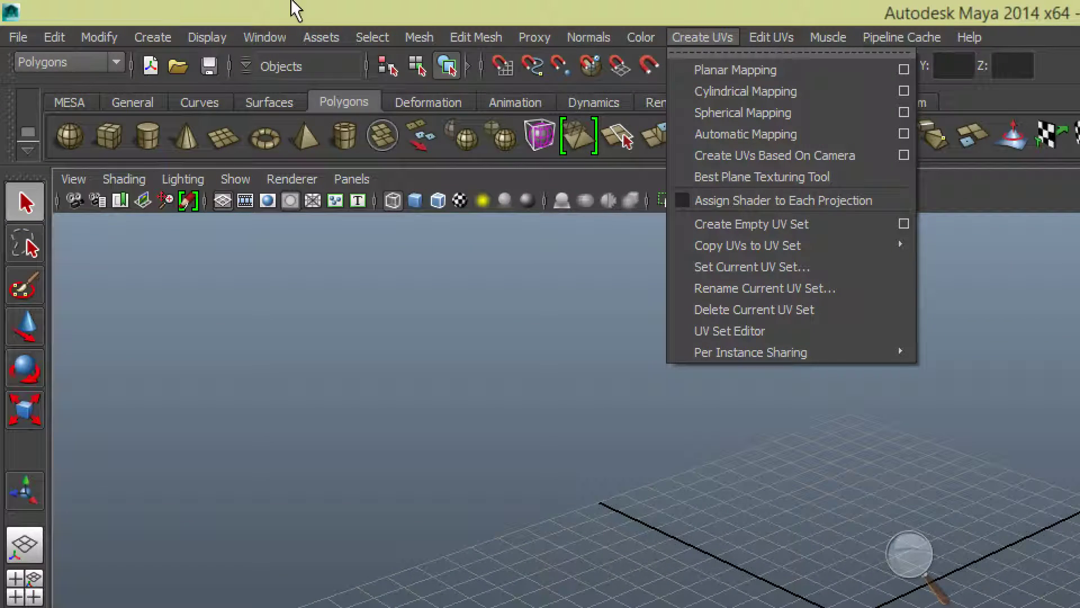
click(339, 38)
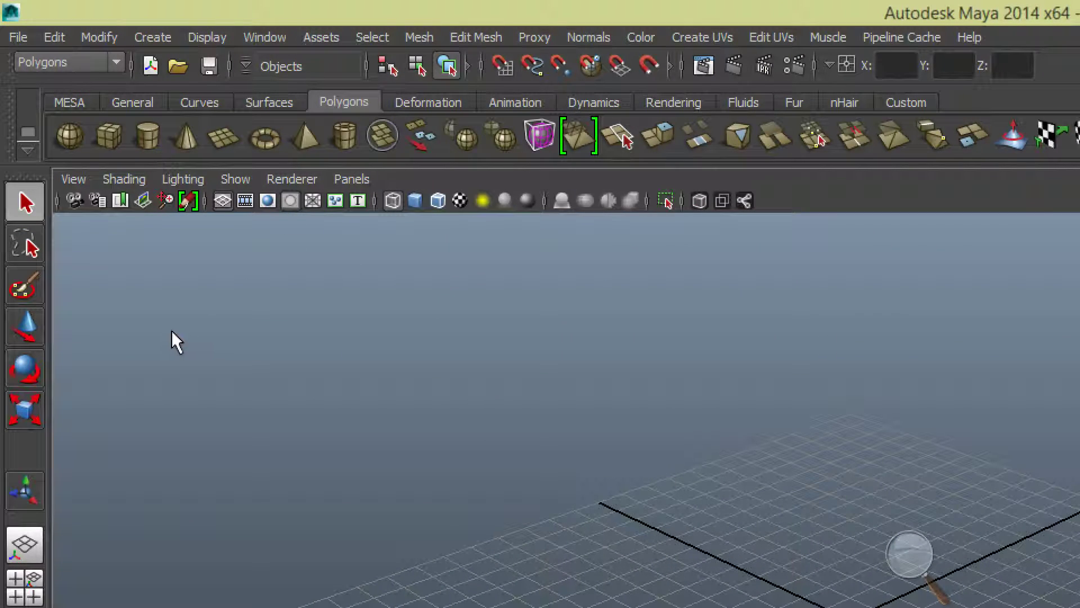
Step: Look over the viewport's camera and shading tools, open the perspective camera's attributes, and clear the selection
key(F2)
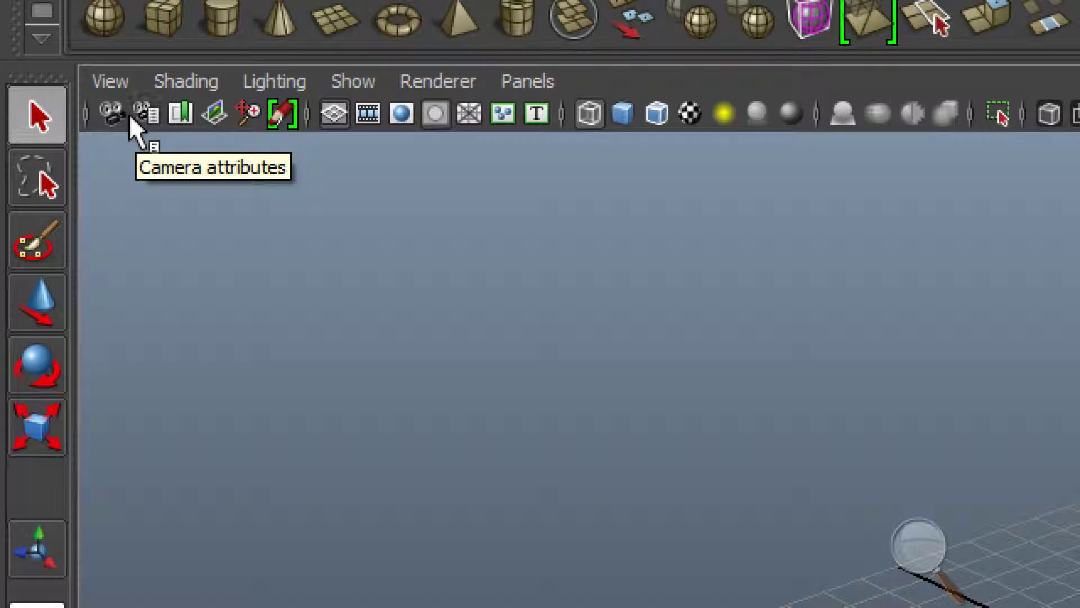
click(103, 107)
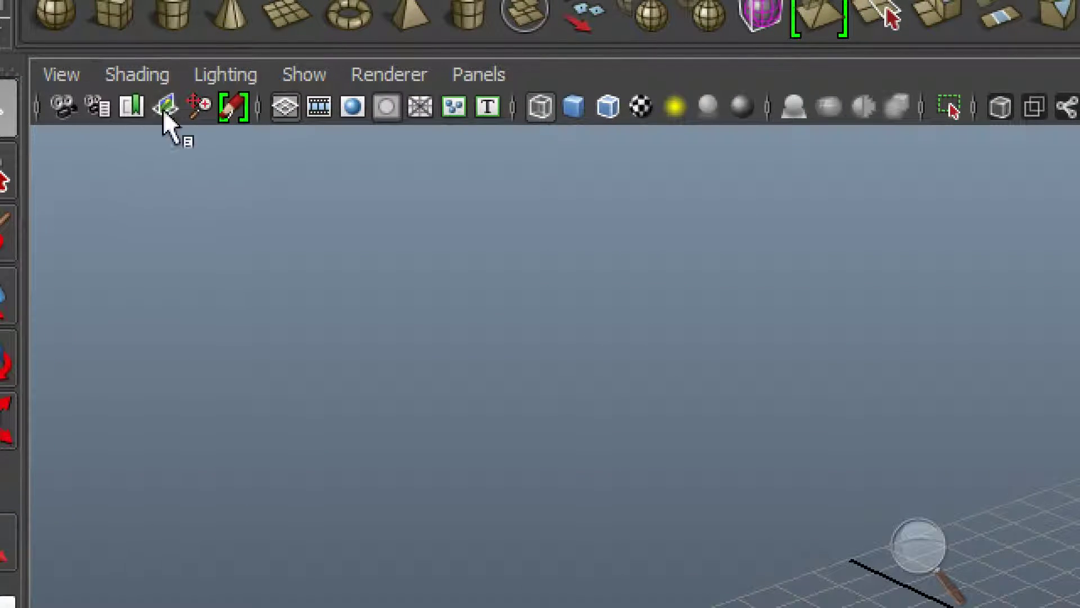
click(570, 105)
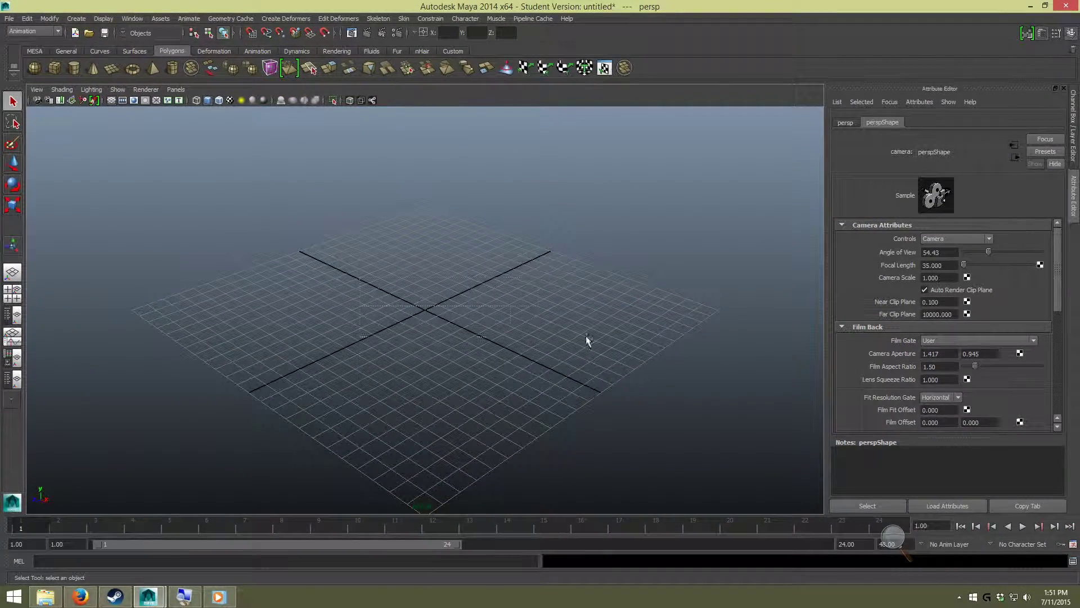
click(589, 328)
drag(212, 215, 406, 423)
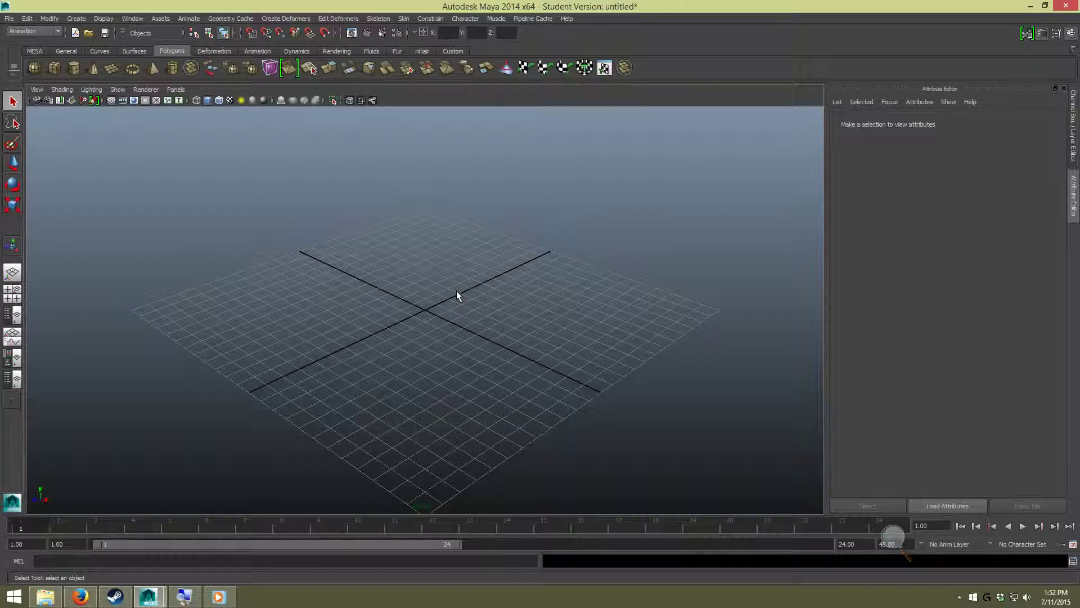
Step: Practise orbiting, panning and zooming the perspective view around the empty grid
key(alt)
alt+drag(405, 297, 586, 289)
alt+middle_drag(400, 198, 565, 264)
alt+right_drag(492, 248, 530, 159)
scroll(498, 248, up, 5)
scroll(498, 247, up, 3)
scroll(498, 248, down, 6)
scroll(498, 248, up, 3)
scroll(500, 249, down, 3)
alt+drag(504, 251, 396, 261)
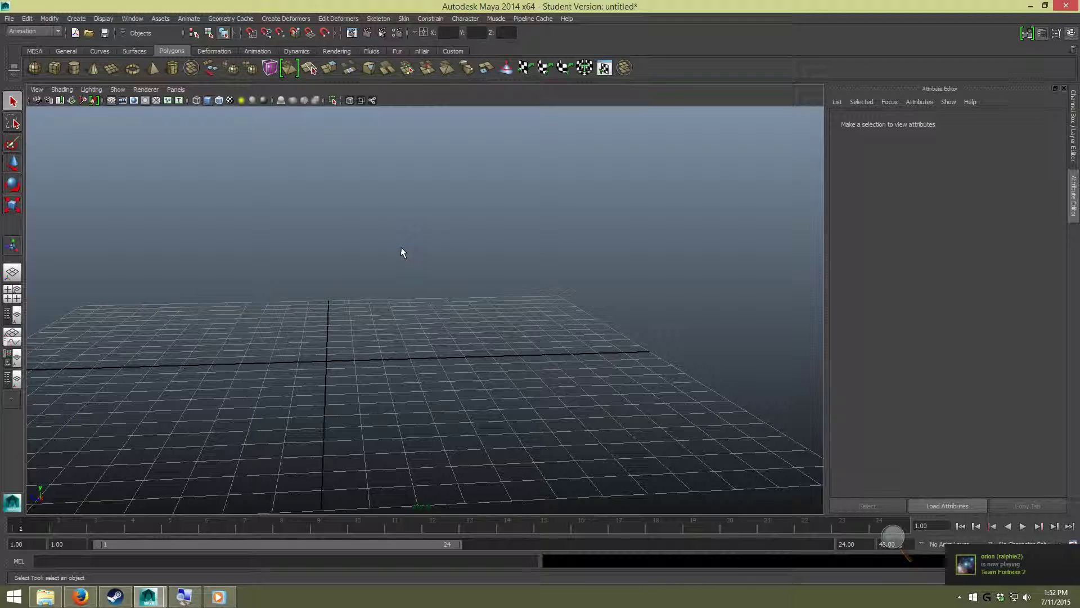
alt+drag(234, 261, 265, 270)
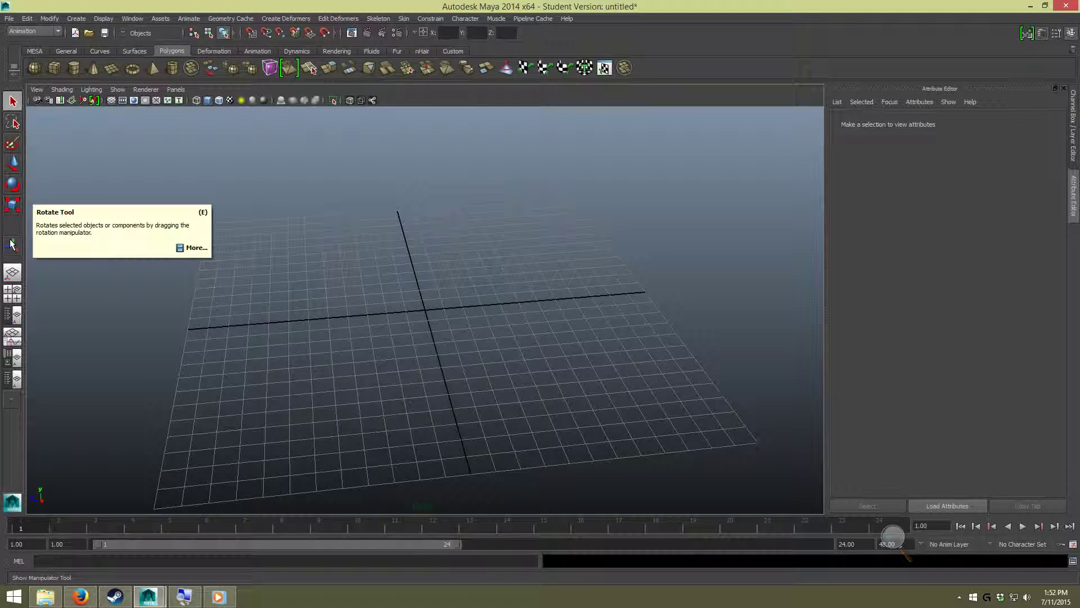
Step: Draw a polygon cube near the centre of the grid, setting its base and its height
click(12, 244)
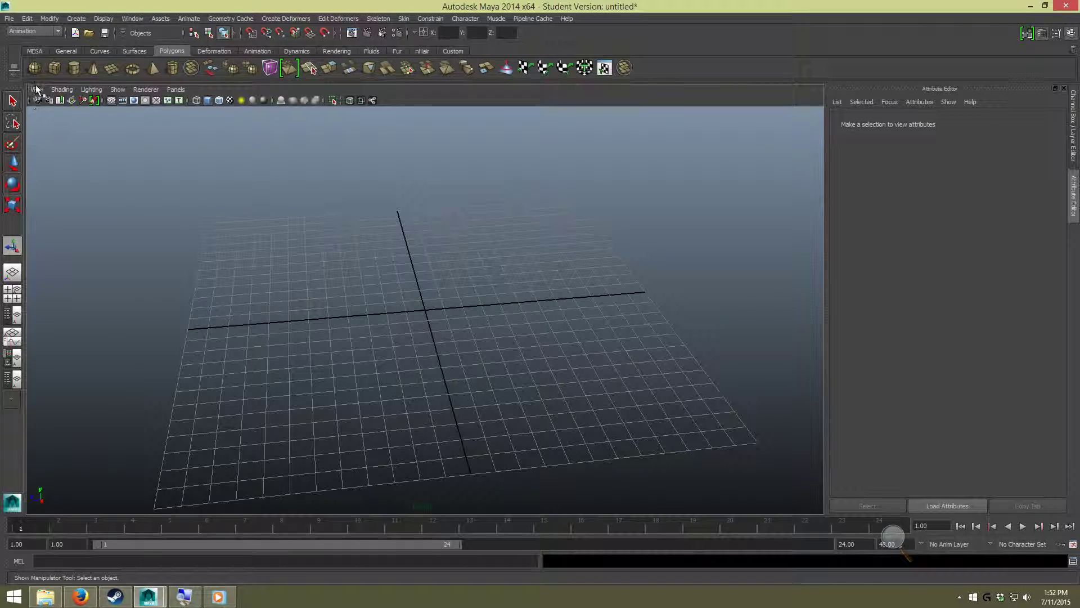
click(55, 68)
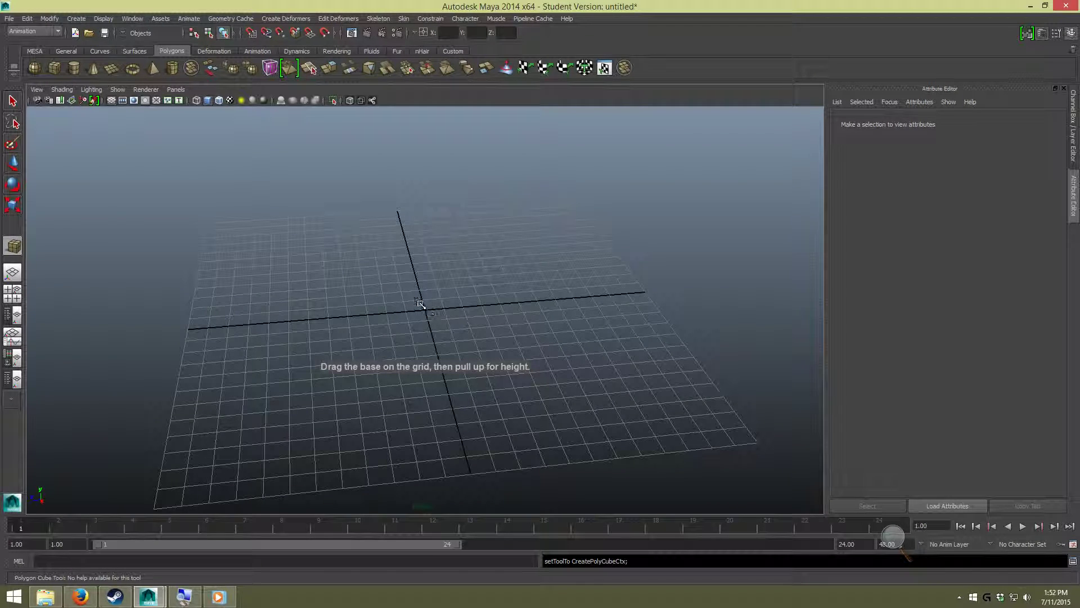
drag(363, 286, 494, 211)
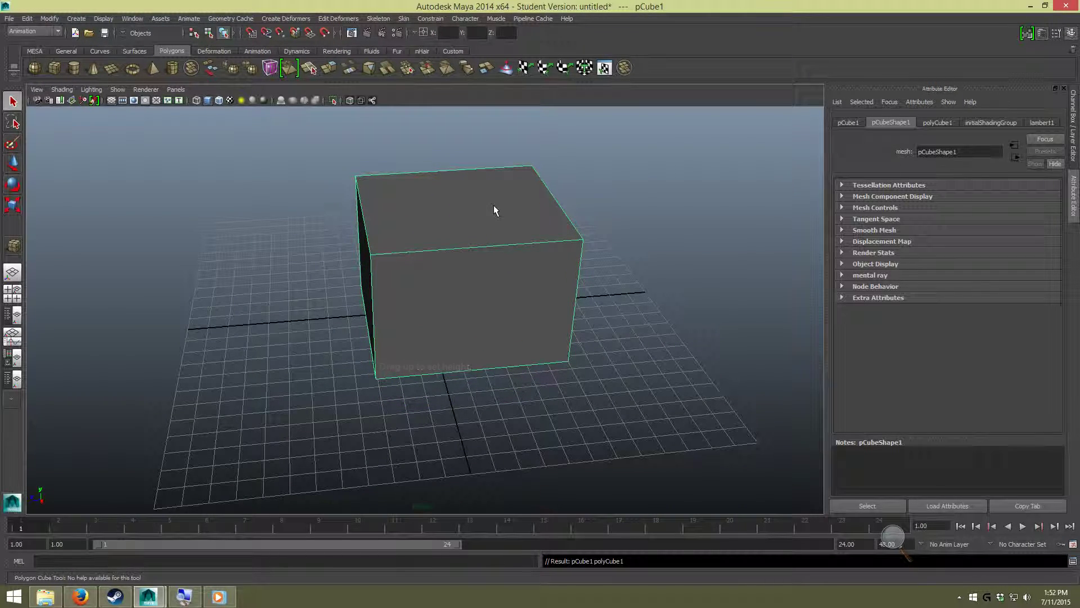
Step: Practise selecting and deselecting the cube with the Select Tool, leaving the cube selected
click(13, 101)
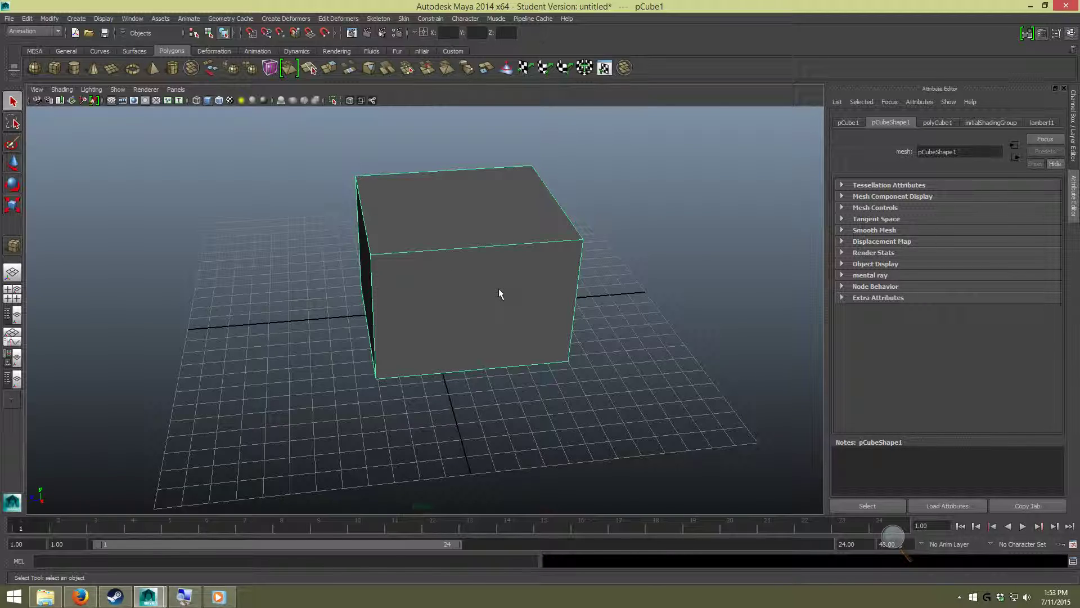
click(639, 296)
click(475, 286)
click(652, 284)
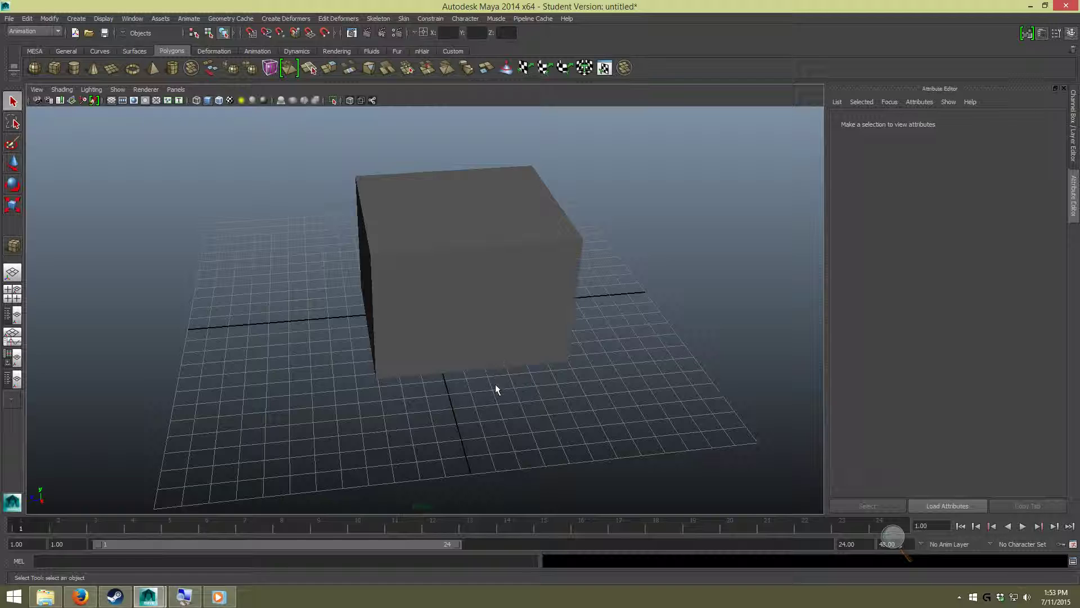
click(514, 250)
click(626, 367)
click(483, 251)
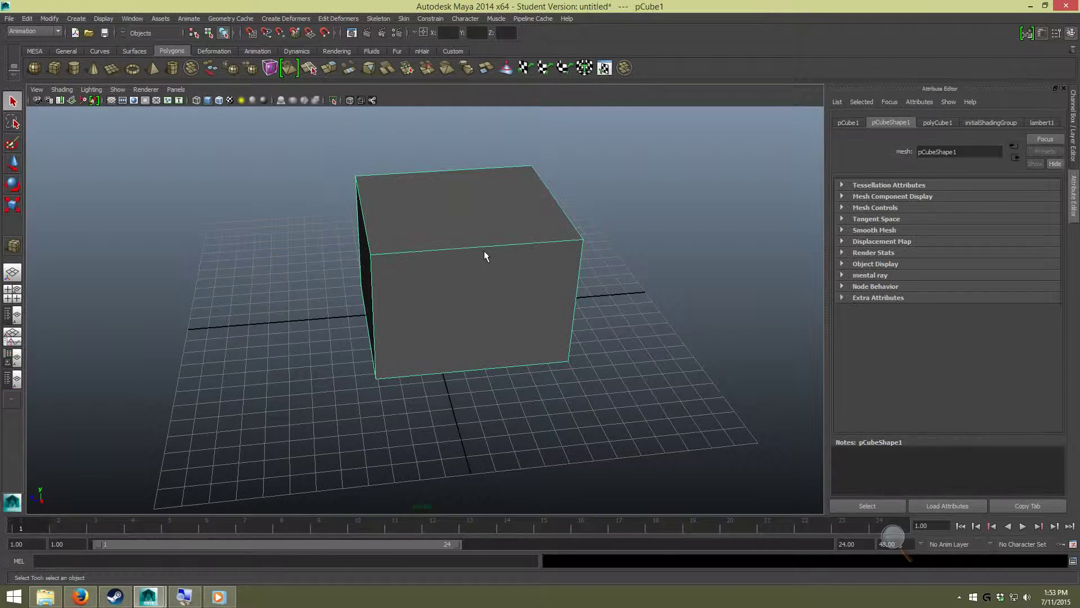
Step: Move the cube across the grid and rotate it about its Y axis to about 177.5 degrees
key(w)
drag(436, 266, 352, 349)
key(e)
drag(381, 298, 330, 184)
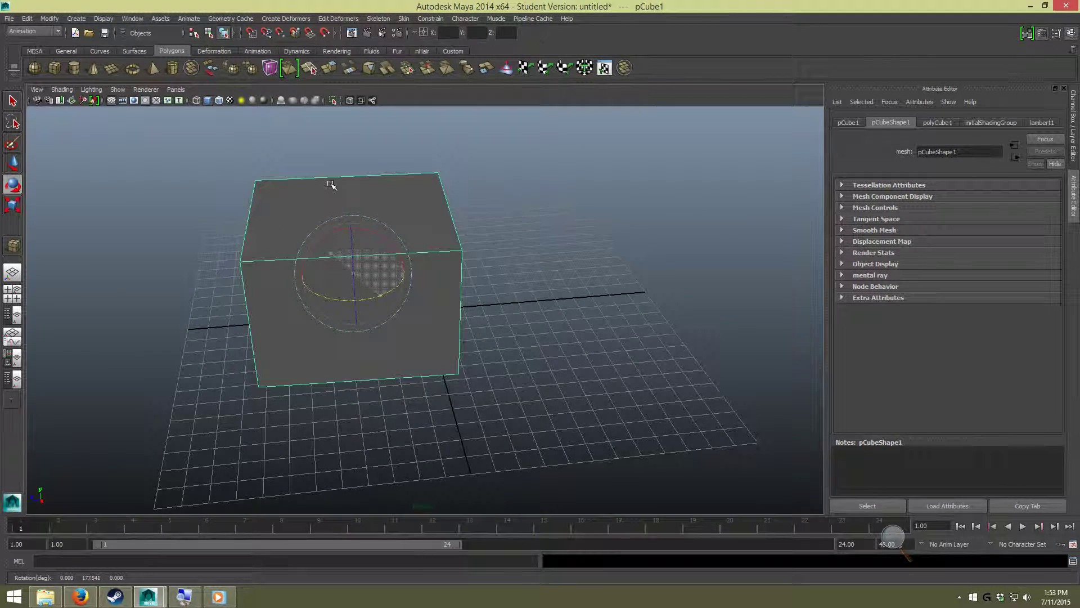
Step: Adjust the cube's size slightly with the Scale Tool
key(r)
click(366, 350)
click(357, 302)
mouse_move(356, 301)
mouse_down()
mouse_move(344, 266)
mouse_move(386, 369)
mouse_move(354, 299)
mouse_up()
Step: Reuse the cube creation tool to draw a second, smaller cube on the grid beside the first
key(y)
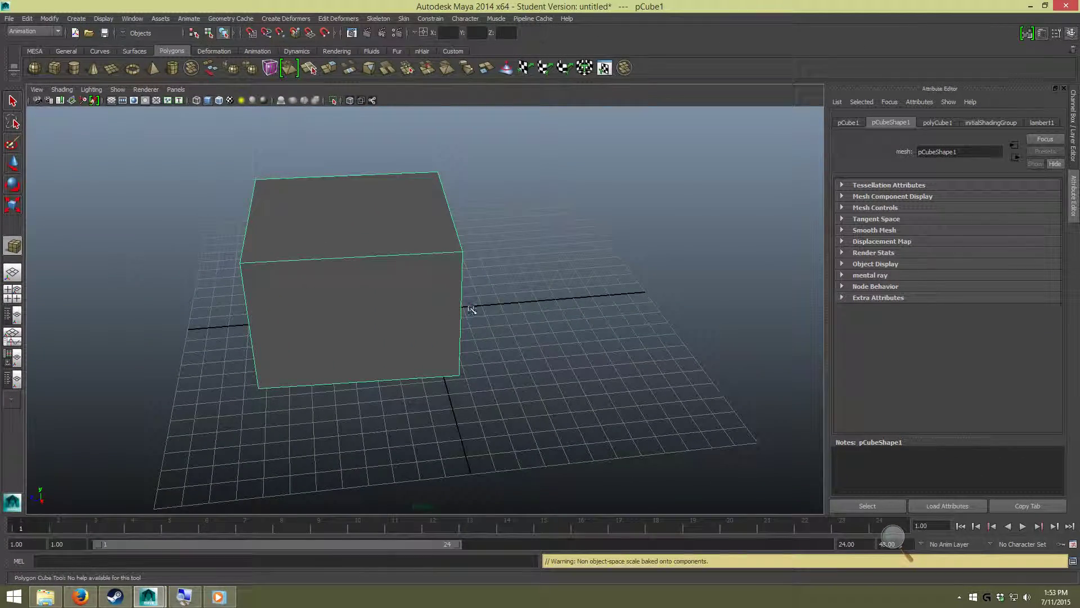
drag(516, 281, 708, 366)
drag(602, 346, 610, 224)
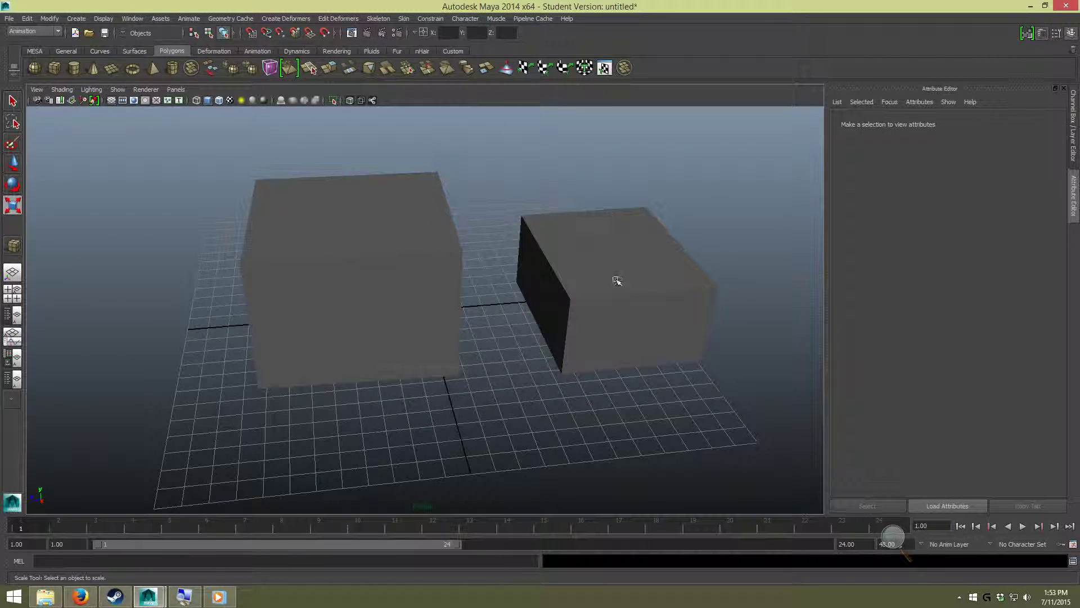
mouse_move(563, 365)
alt+mouse_down()
mouse_move(523, 335)
mouse_move(450, 338)
mouse_move(568, 360)
alt+mouse_up()
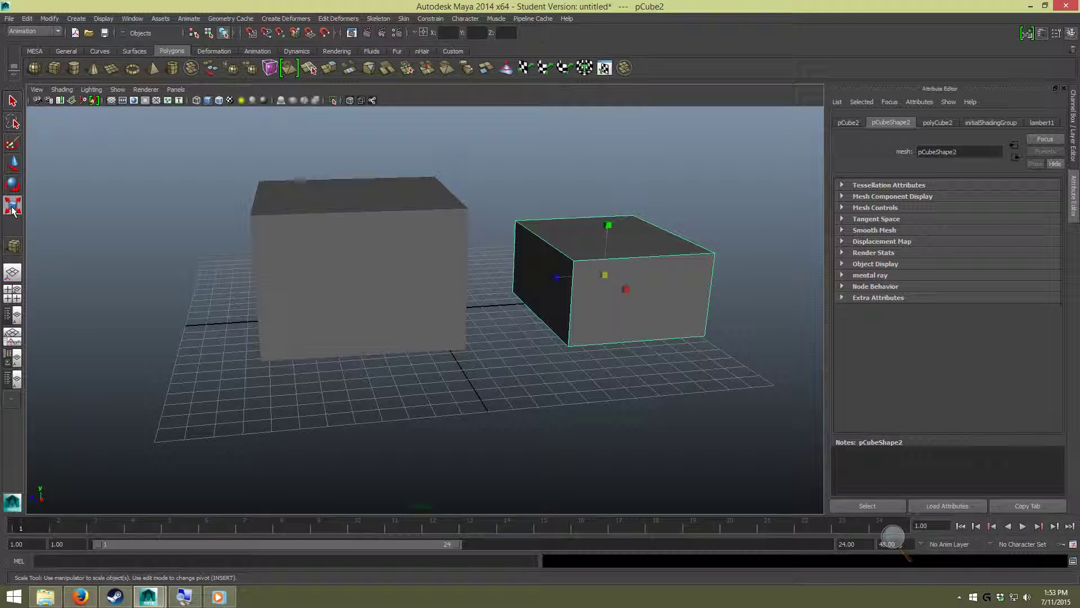
alt+drag(431, 291, 475, 345)
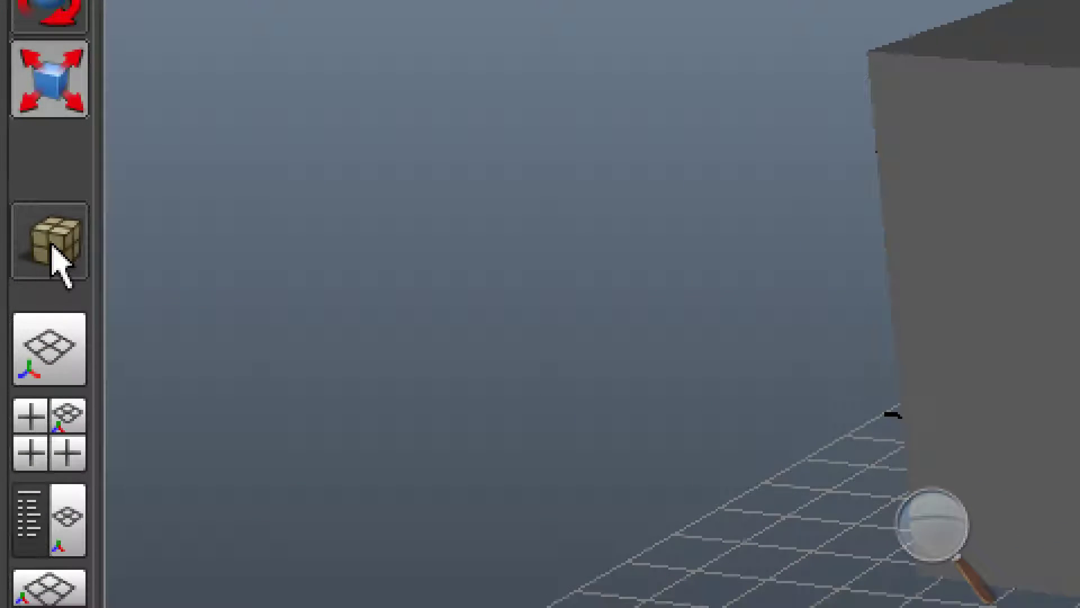
Step: Activate the Show Manipulator Tool and deselect the second cube
click(52, 245)
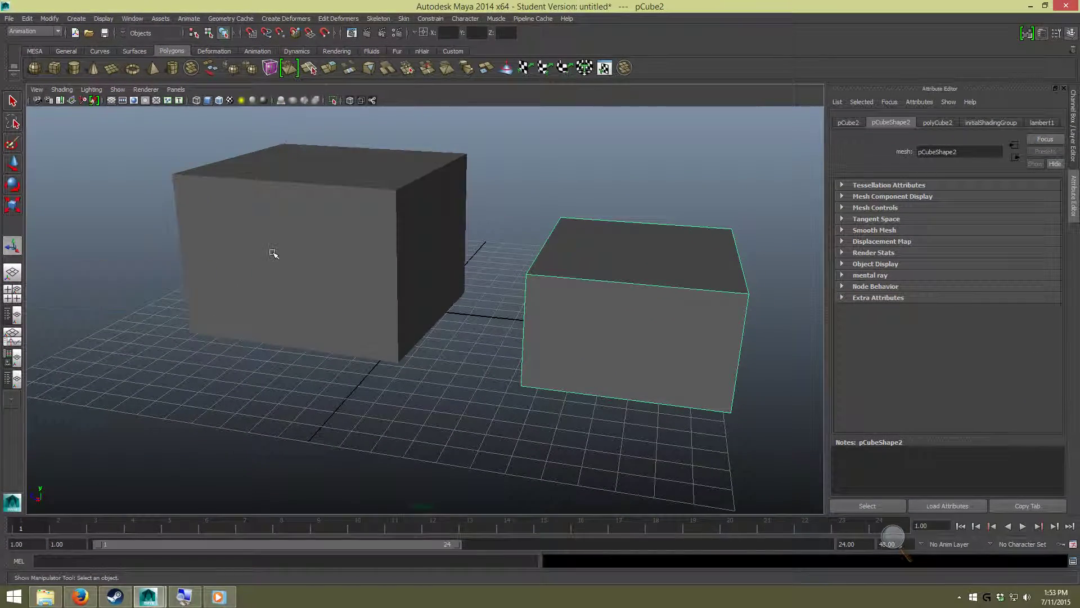
click(1027, 273)
click(502, 371)
scroll(501, 371, down, 4)
alt+drag(440, 351, 480, 358)
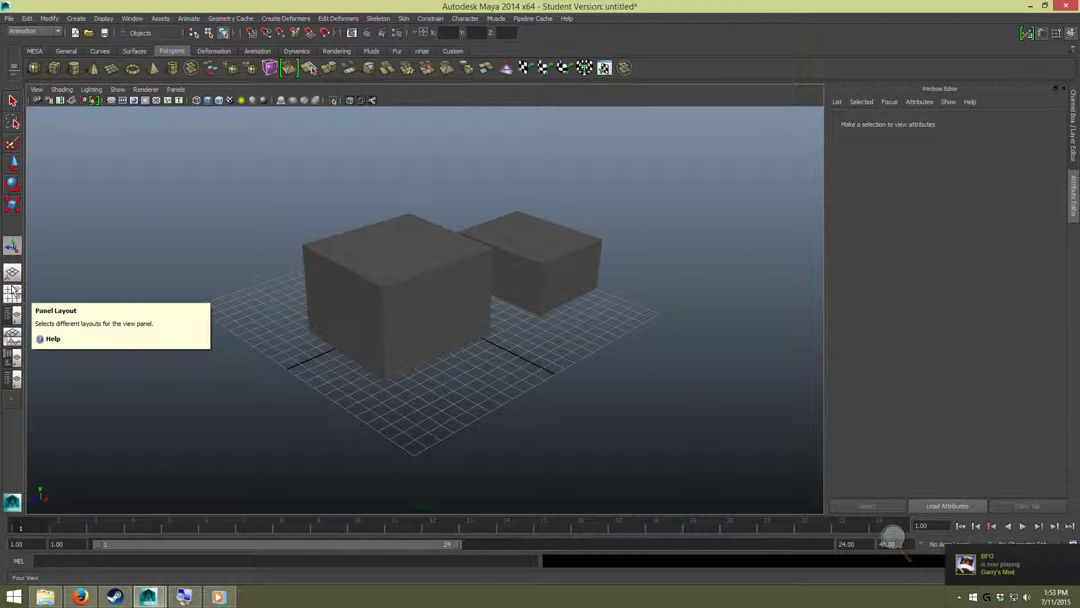
Step: Switch to the four-view layout and adjust the framing of the orthographic and perspective views
click(13, 288)
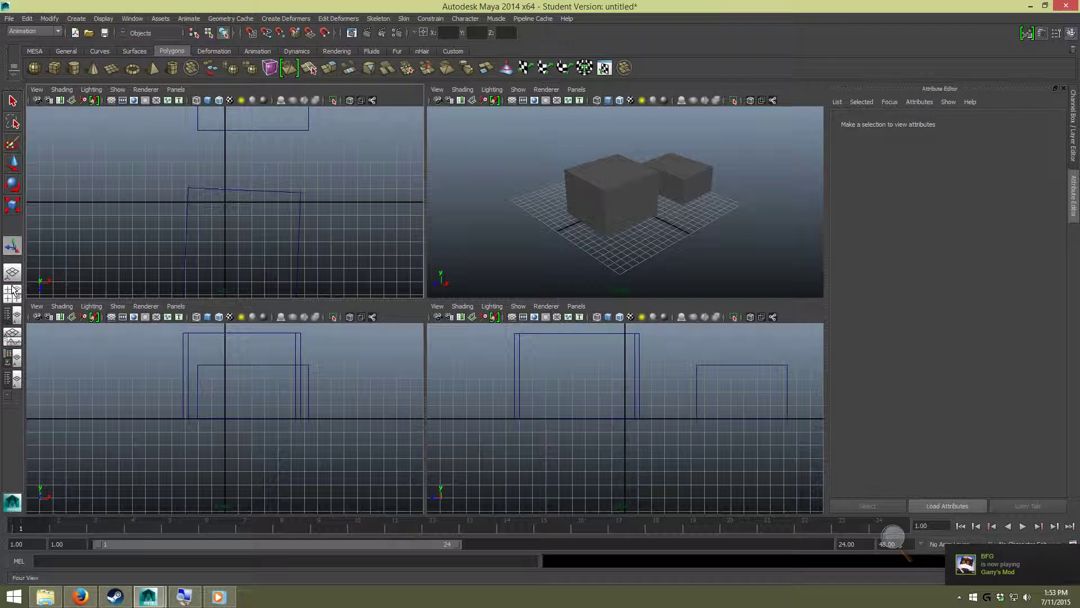
key(a)
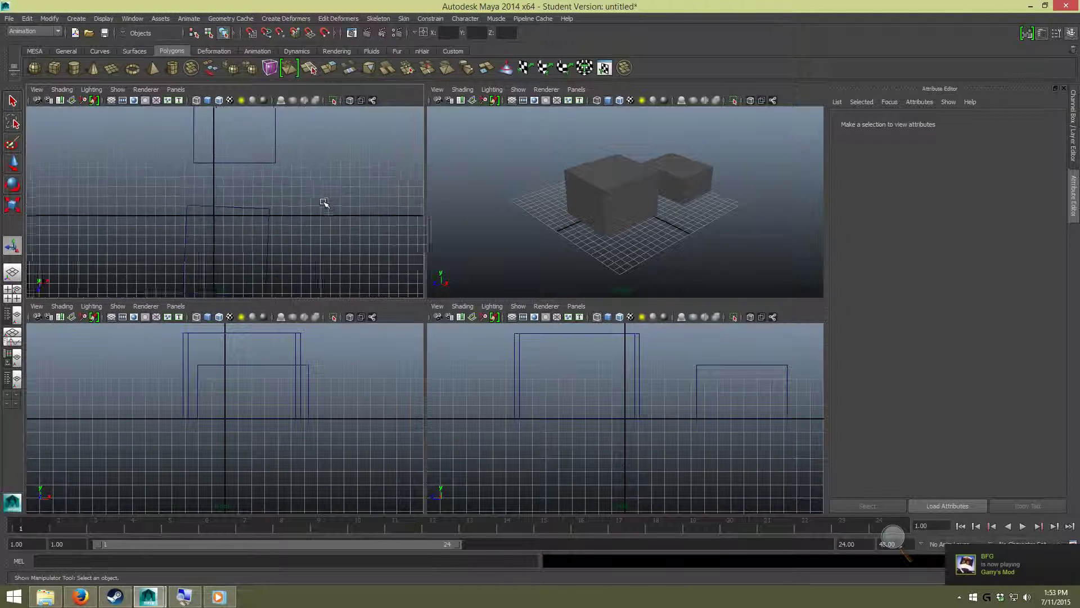
key(a)
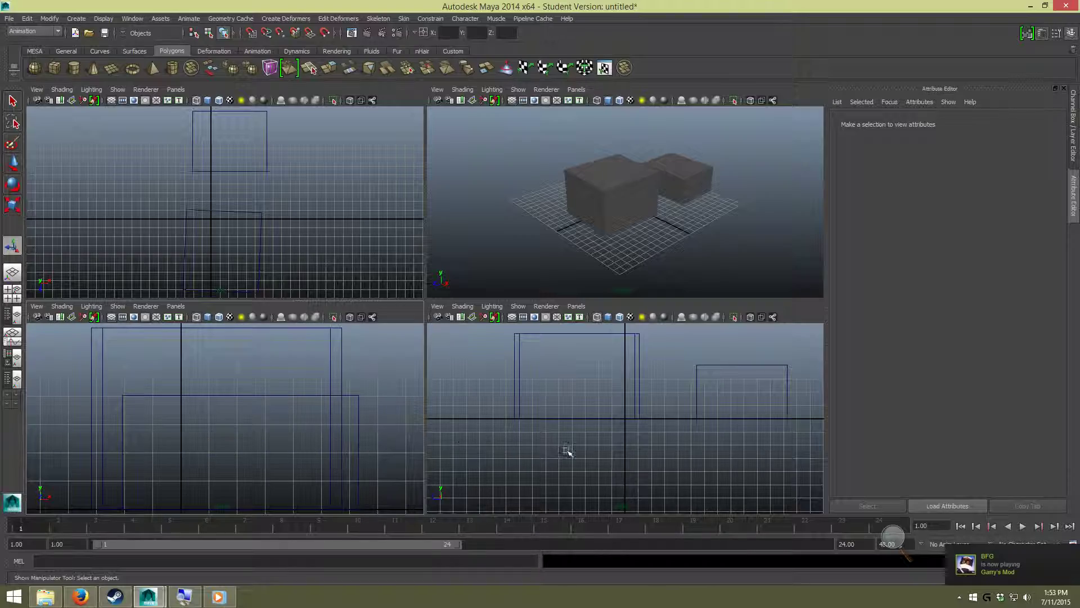
key(a)
key(a)
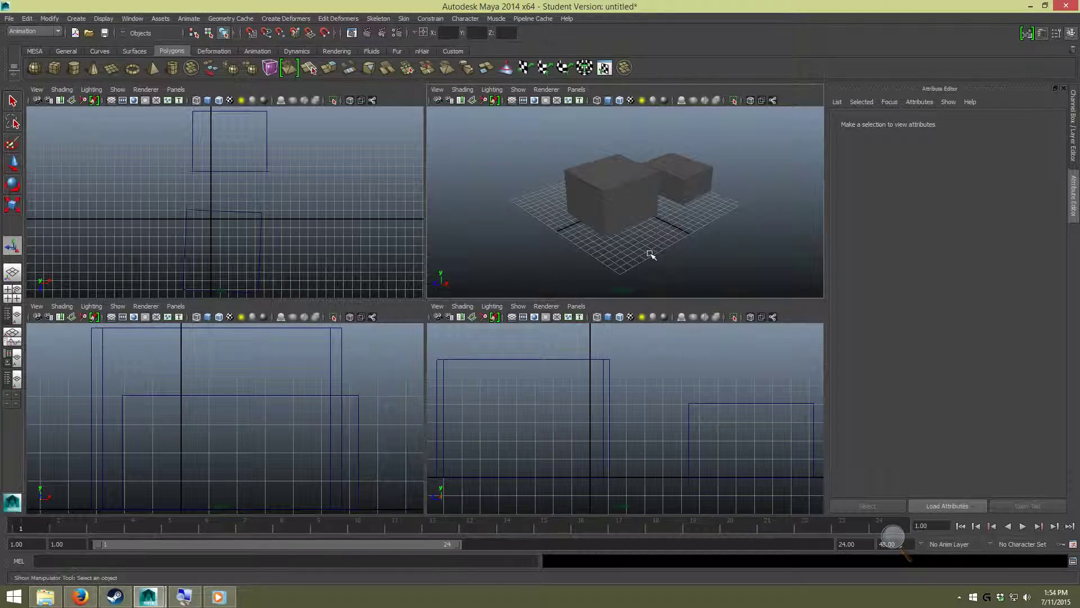
alt+drag(649, 251, 691, 269)
Step: Display the Outliner beside the perspective view and try toggling the panel between maximized and split layouts
click(12, 320)
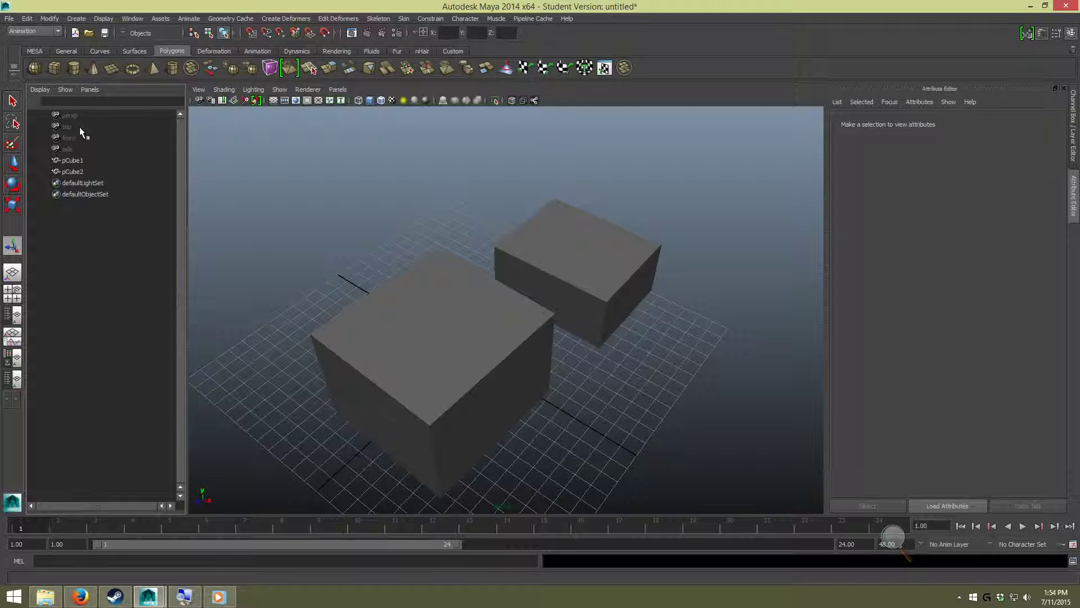
click(656, 275)
click(221, 361)
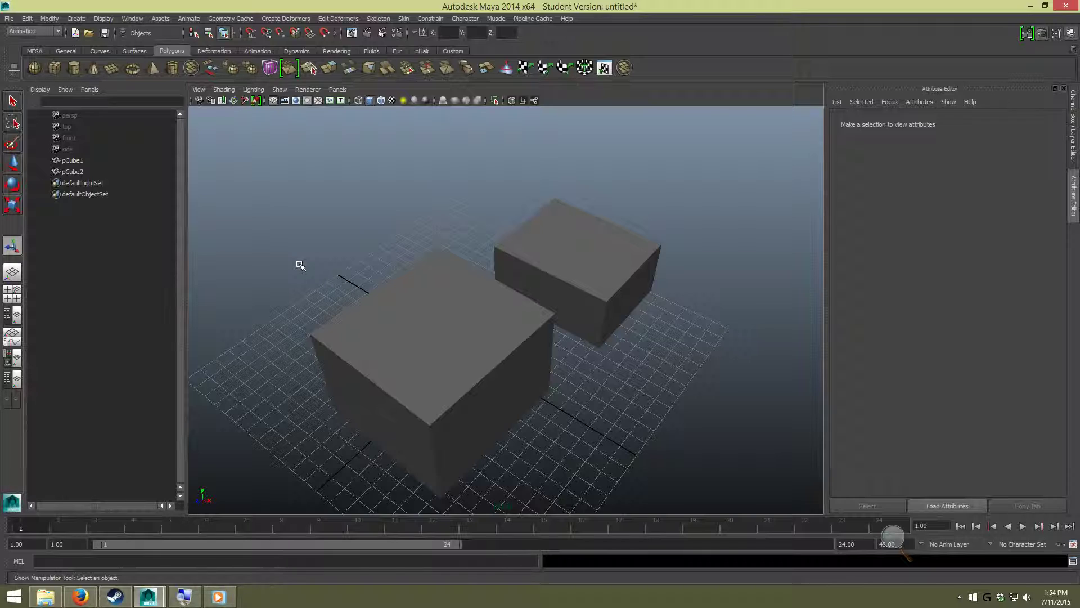
key(space)
key(space)
key(space)
key(space)
key(space)
key(space)
Step: Return to the four-view layout and practise maximizing and restoring the individual views
click(8, 292)
key(space)
key(space)
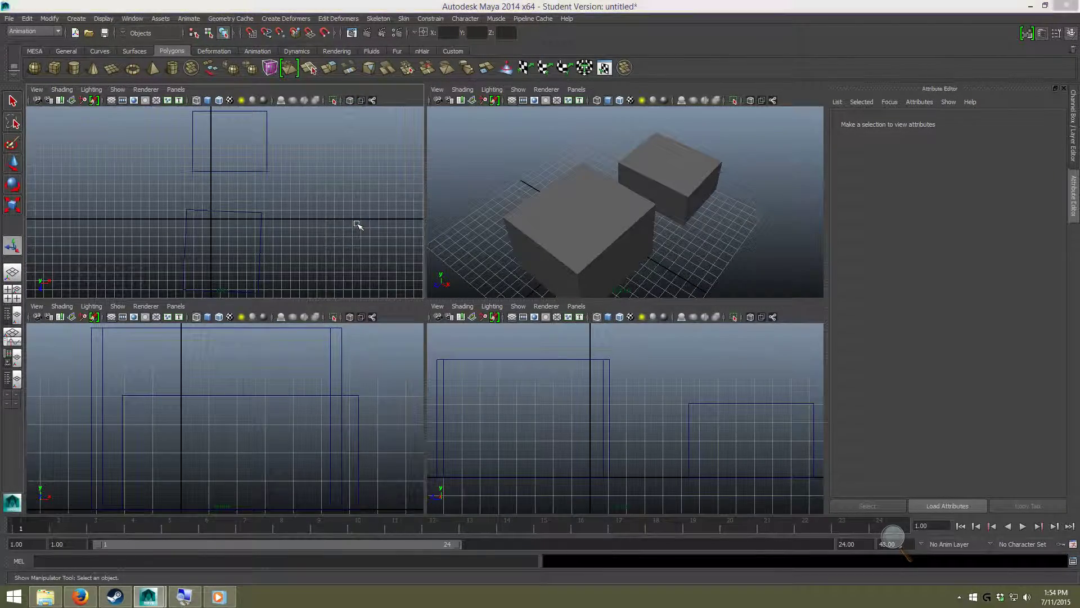
key(space)
key(space)
key(space)
key(space)
key(space)
key(space)
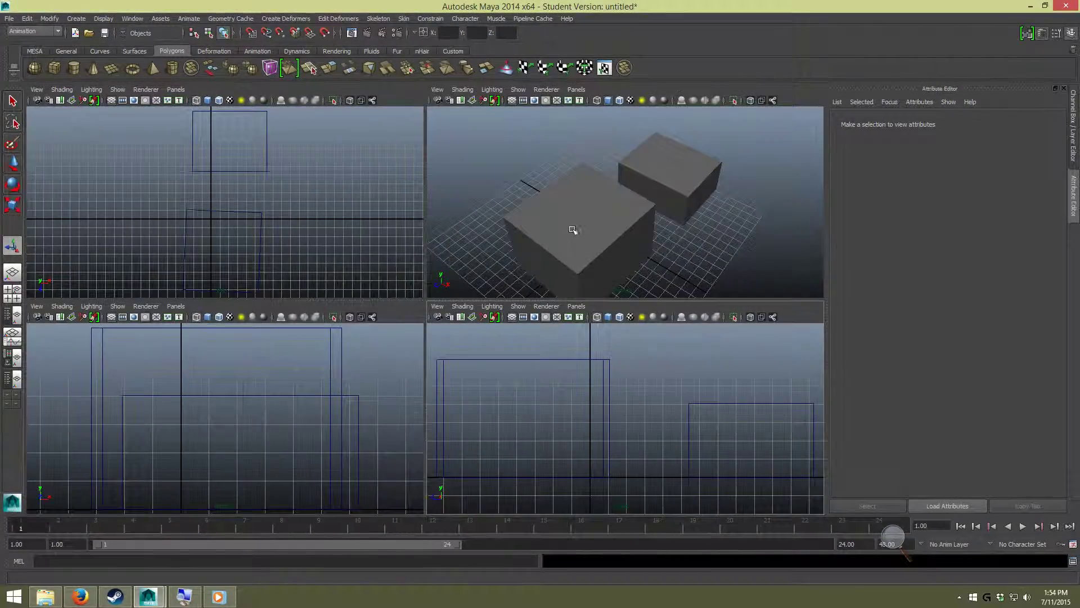
key(space)
key(space)
key(space)
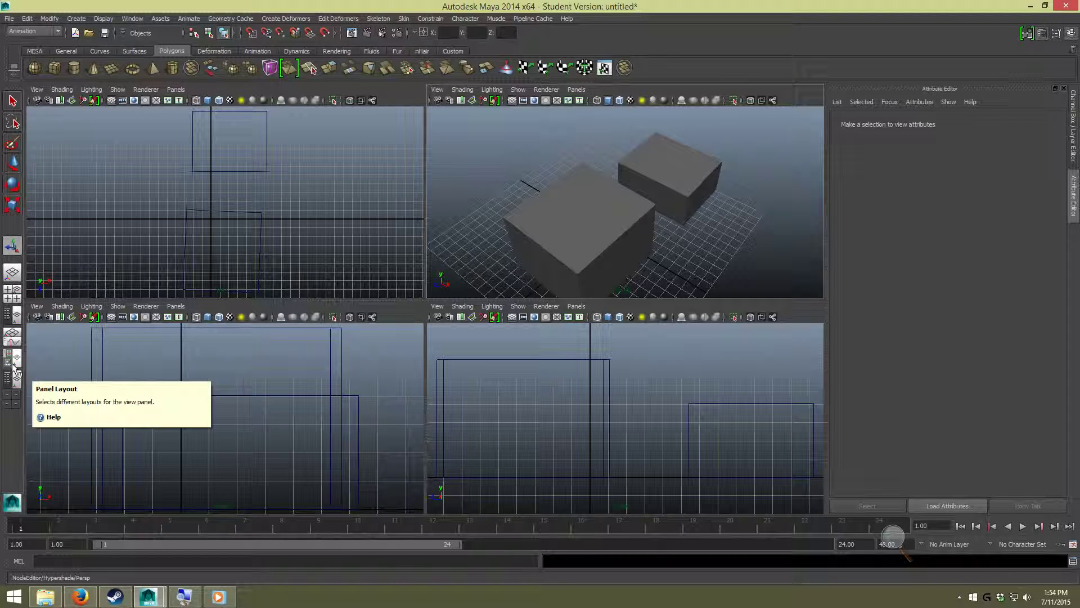
Step: Switch to the layout with the Hypershade, Node Editor and perspective view, and examine the available panel choices
click(15, 369)
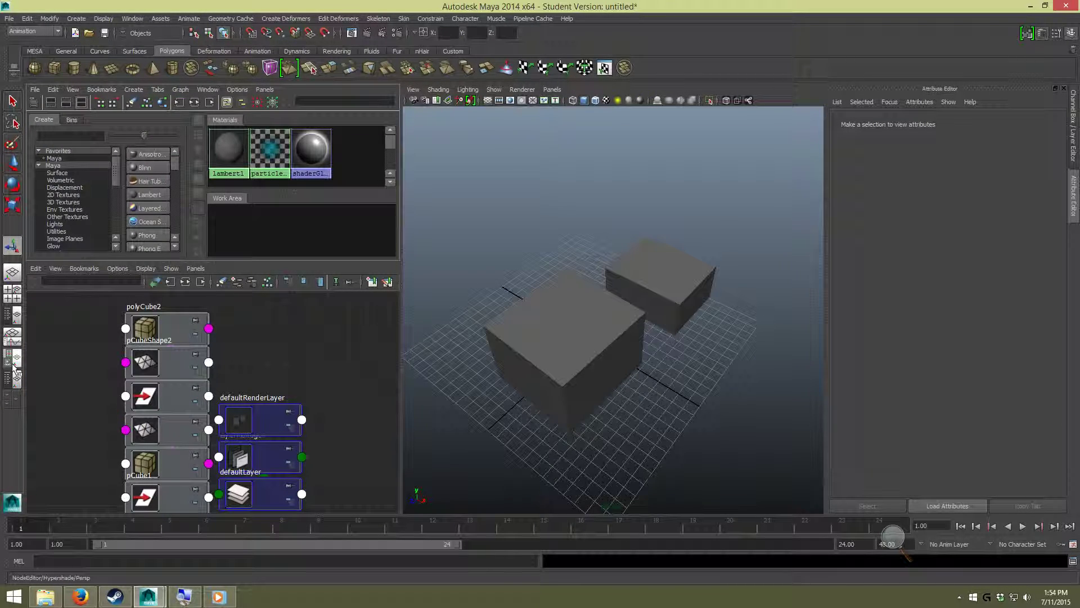
click(5, 405)
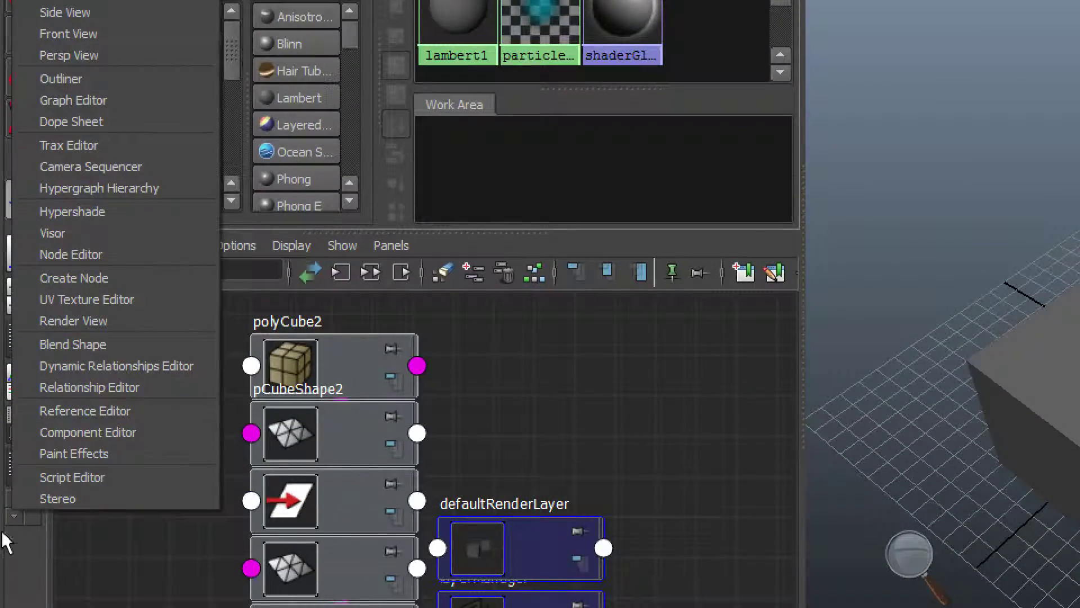
click(6, 521)
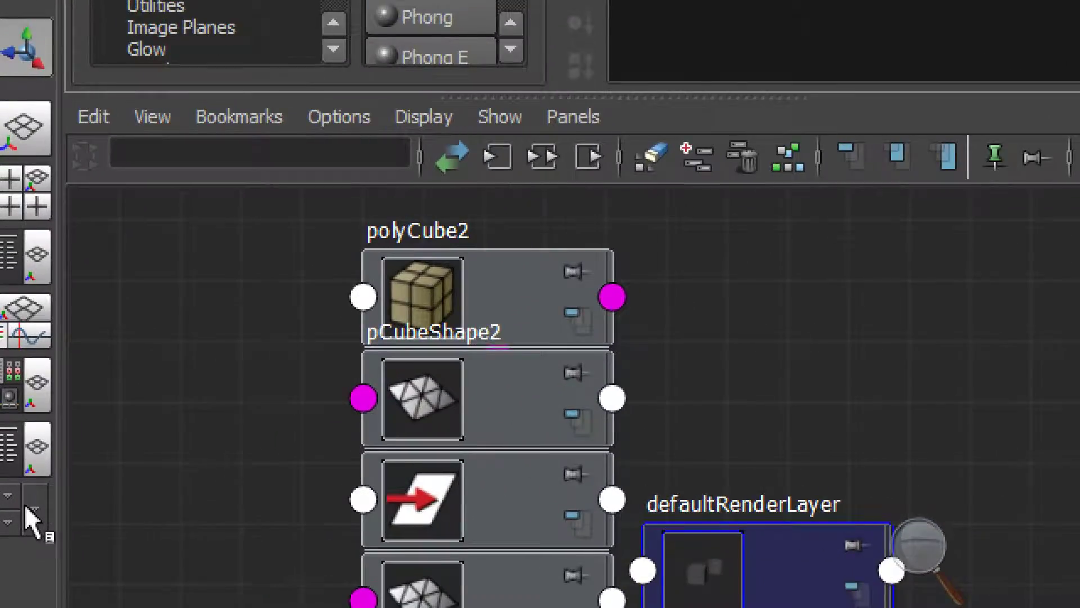
click(25, 503)
click(17, 504)
click(16, 504)
click(969, 556)
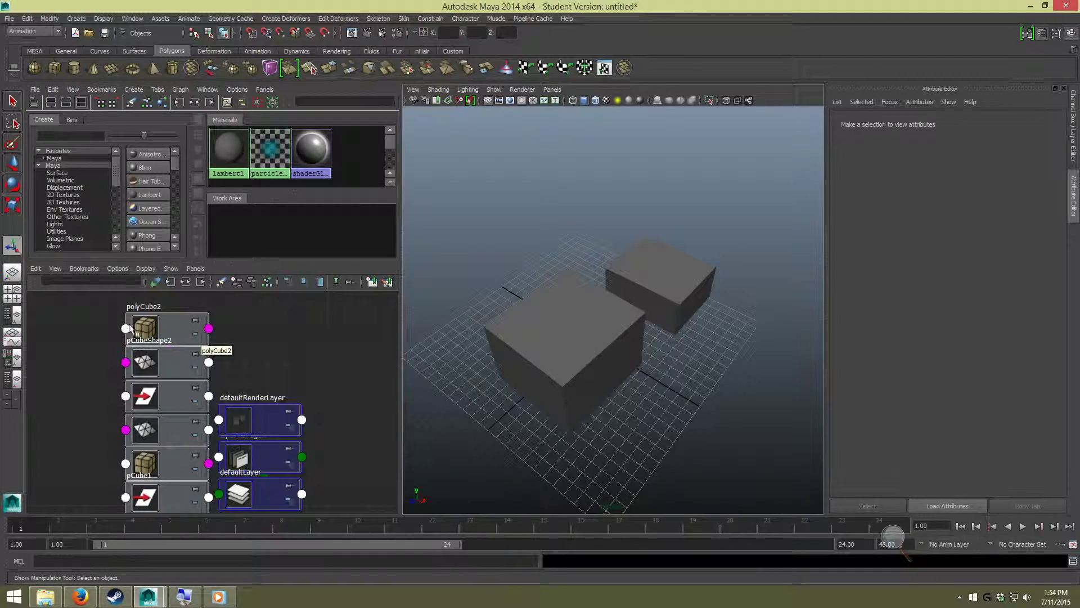
Step: Return to the single perspective view showing both cubes
click(12, 273)
key(space)
key(space)
alt+drag(545, 284, 489, 247)
Step: Open the Channel Box / Layer Editor and select the larger cube to show its transform attributes
click(1074, 133)
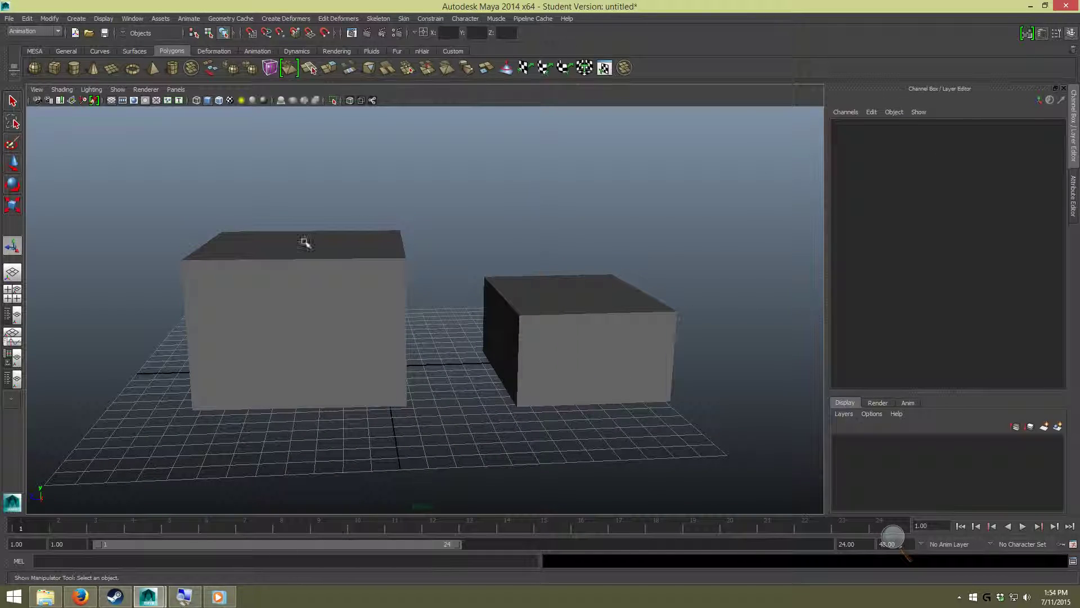
right_drag(506, 399, 1034, 103)
click(268, 313)
alt+drag(628, 203, 540, 238)
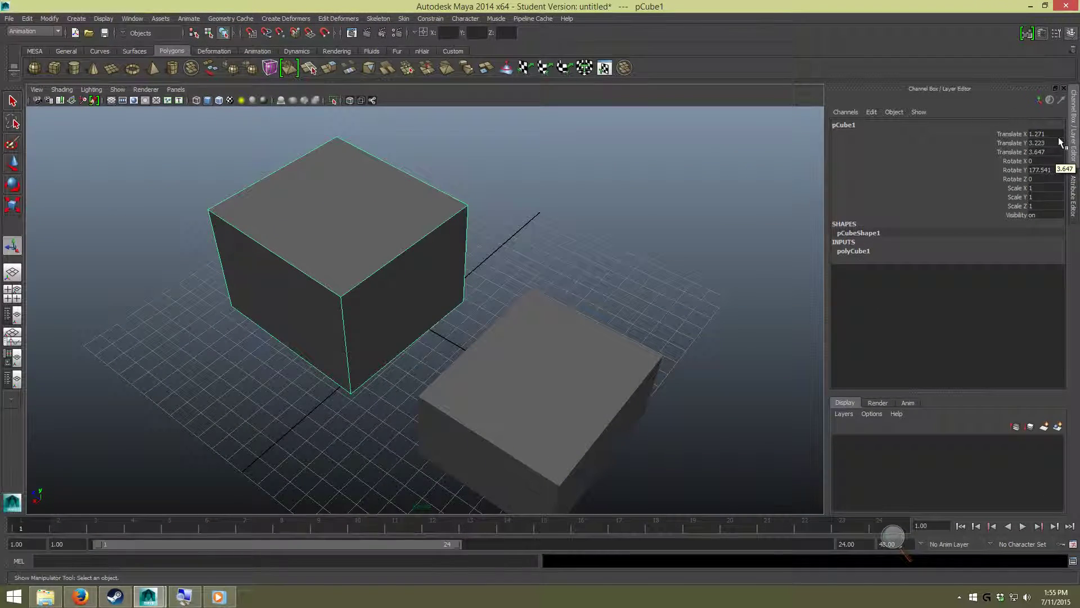
Step: Set the larger cube's Translate X, Translate Y and Translate Z to 2
double_click(1051, 133)
text(2)
key(Return)
key(Tab)
text(2)
key(Return)
key(Tab)
text(2)
key(Return)
Step: Set the selected cube's Translate X and Translate Y to 50 and Translate Z to 510, and frame the cube in the view
click(1051, 133)
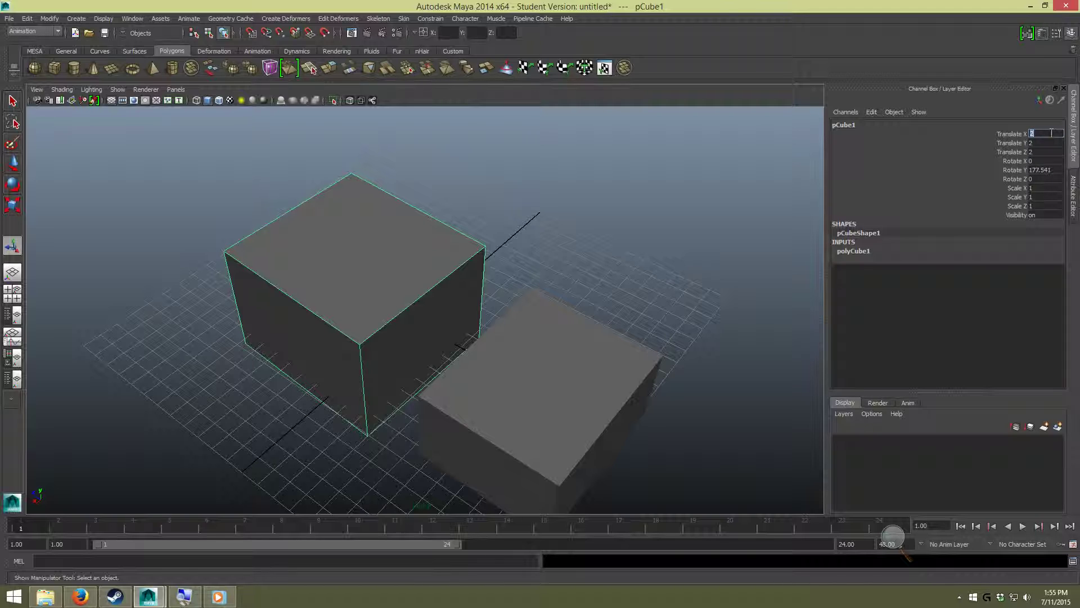
text(50)
key(Return)
key(Tab)
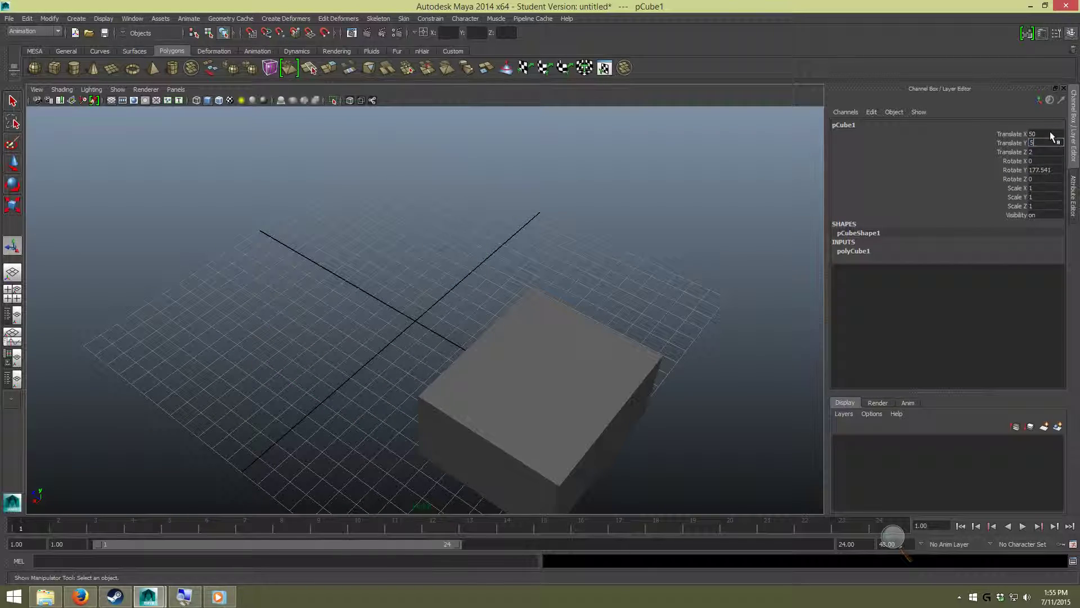
key(Return)
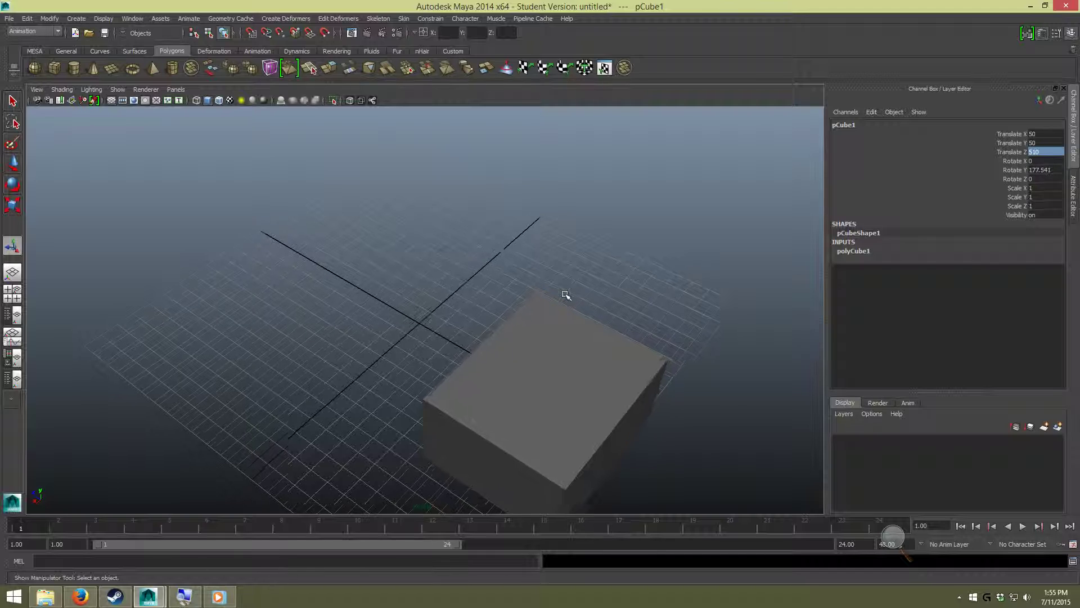
key(f)
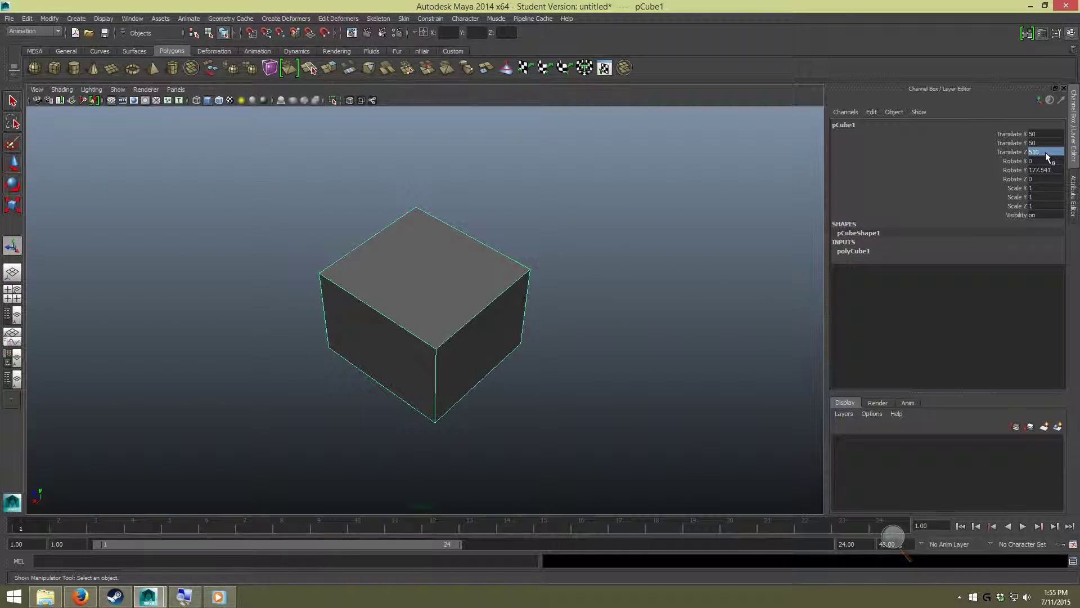
Step: Set the cube's Translate X, Translate Y and Translate Z to 0 and bring it back into view
text(0)
key(Return)
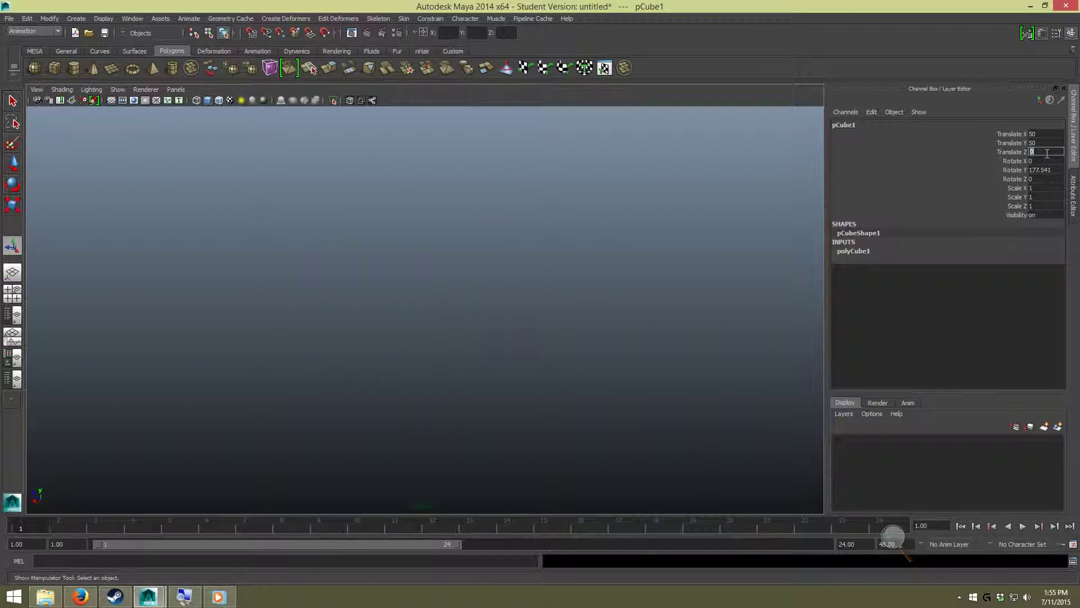
click(1058, 143)
click(1054, 133)
text(0)
key(Return)
click(691, 312)
click(383, 253)
alt+drag(383, 253, 515, 245)
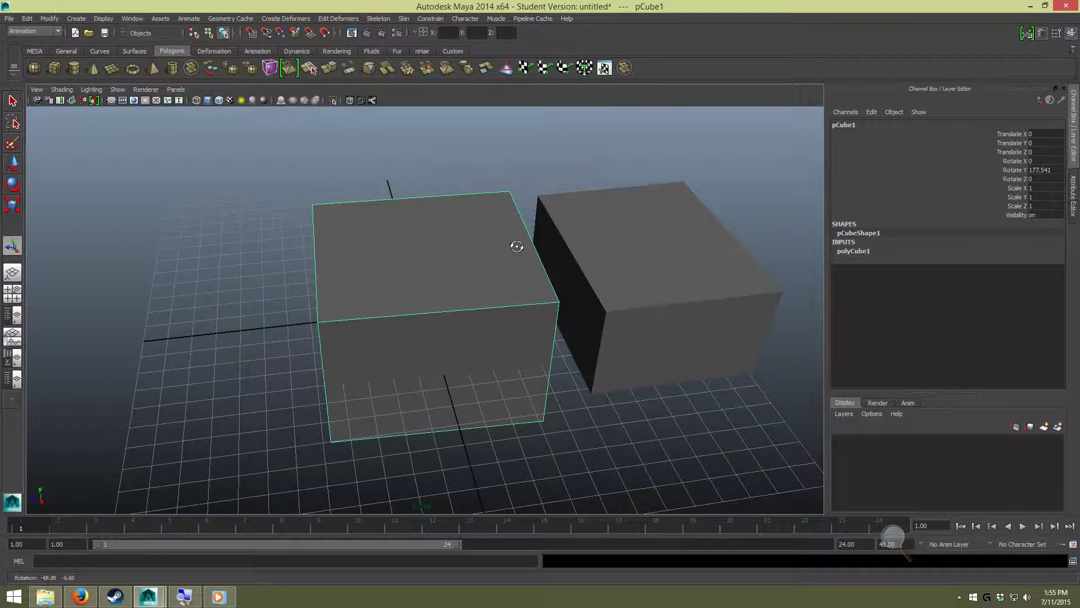
Step: Try Rotate Y values of 180, 50 and 30 on the selected cube, finishing with 40
double_click(1053, 170)
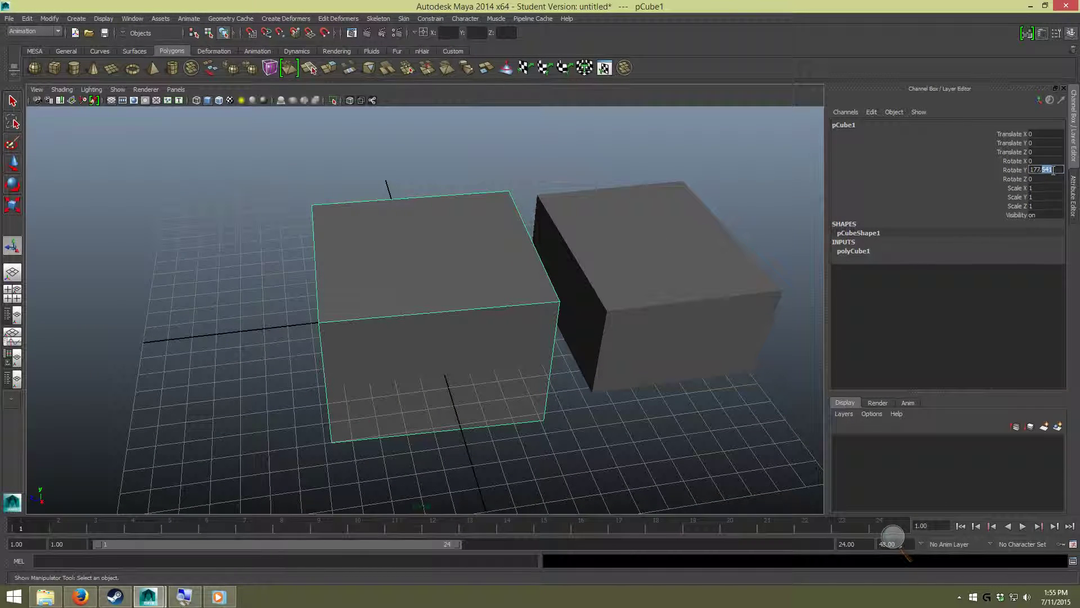
text(180)
key(Return)
key(Return)
text(50)
key(Return)
text(30)
key(Return)
text(40)
key(Return)
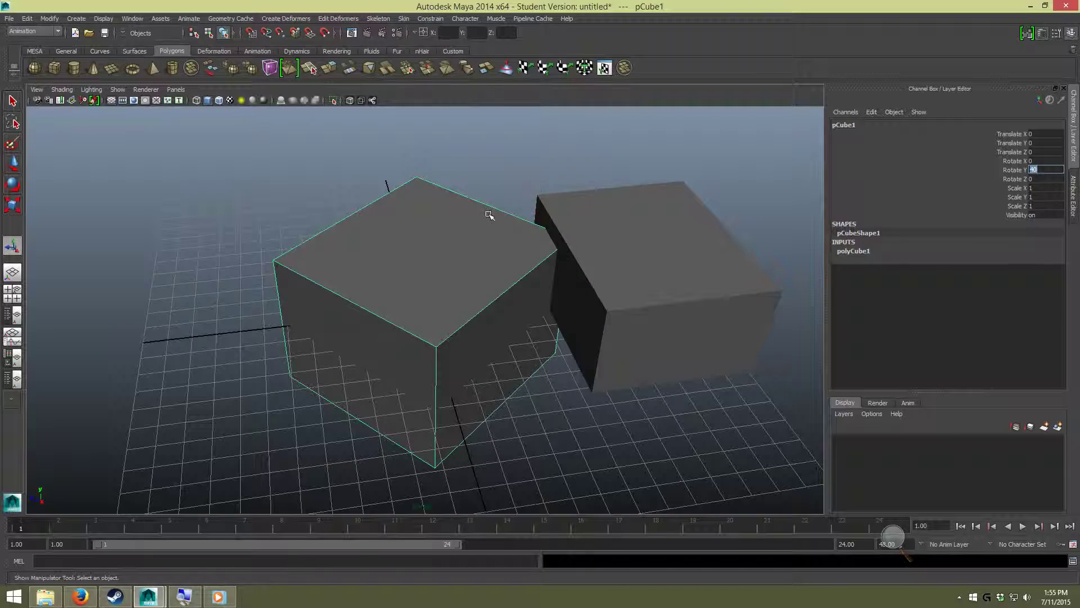
Step: Move the cube along X to about 7.6 and rotate it around Y to about -47.5 degrees with the manipulators
alt+drag(530, 339, 665, 337)
key(w)
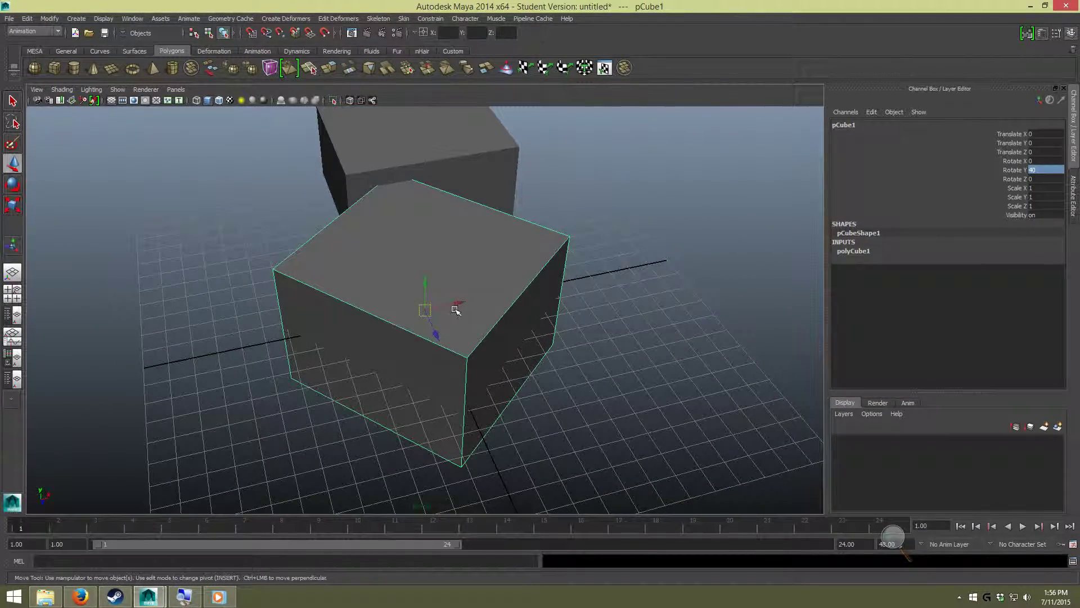
drag(457, 302, 525, 308)
key(e)
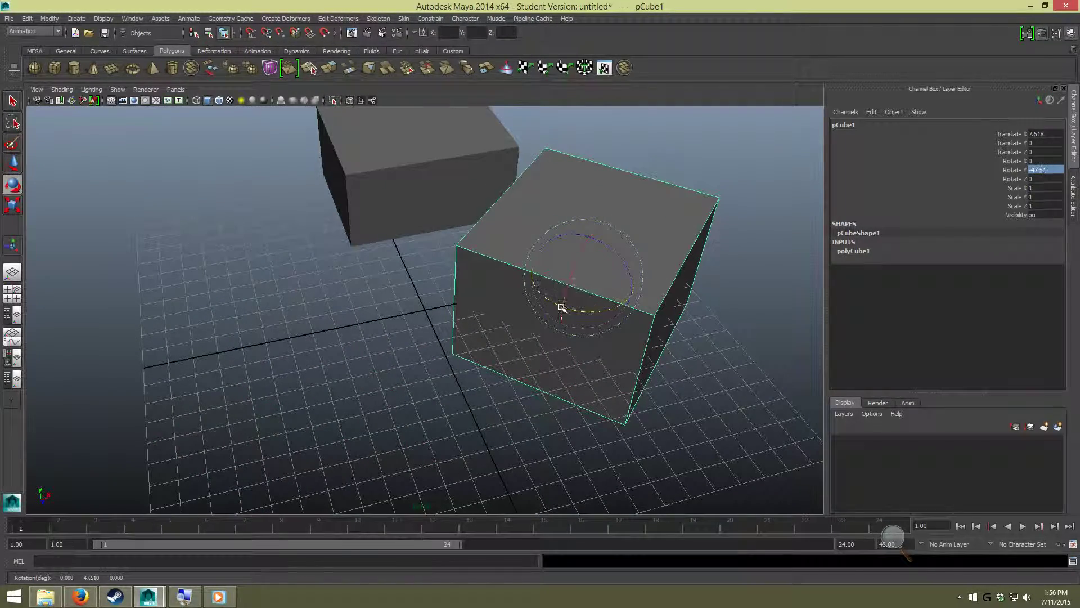
alt+drag(752, 273, 709, 285)
Step: Set the cube's Translate X to 7 and reselect the cube
click(1046, 133)
double_click(1058, 133)
text(7)
key(Return)
click(765, 288)
click(614, 274)
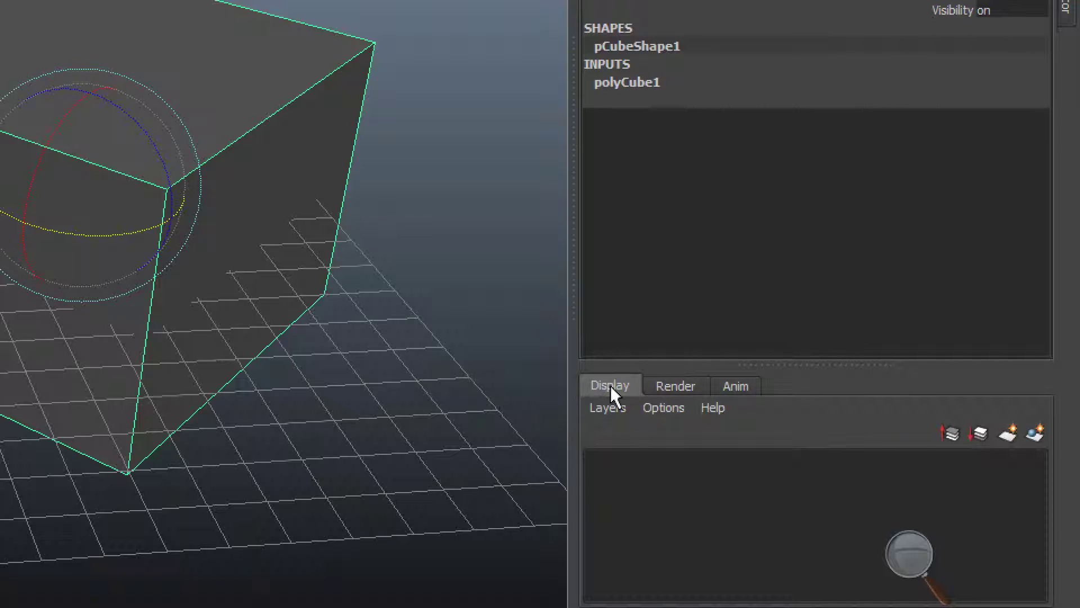
Step: Compare the Display, Render and Anim modes of the Layer Editor, finishing on the Display layers
click(666, 387)
click(715, 387)
click(658, 386)
click(609, 388)
click(675, 387)
click(734, 385)
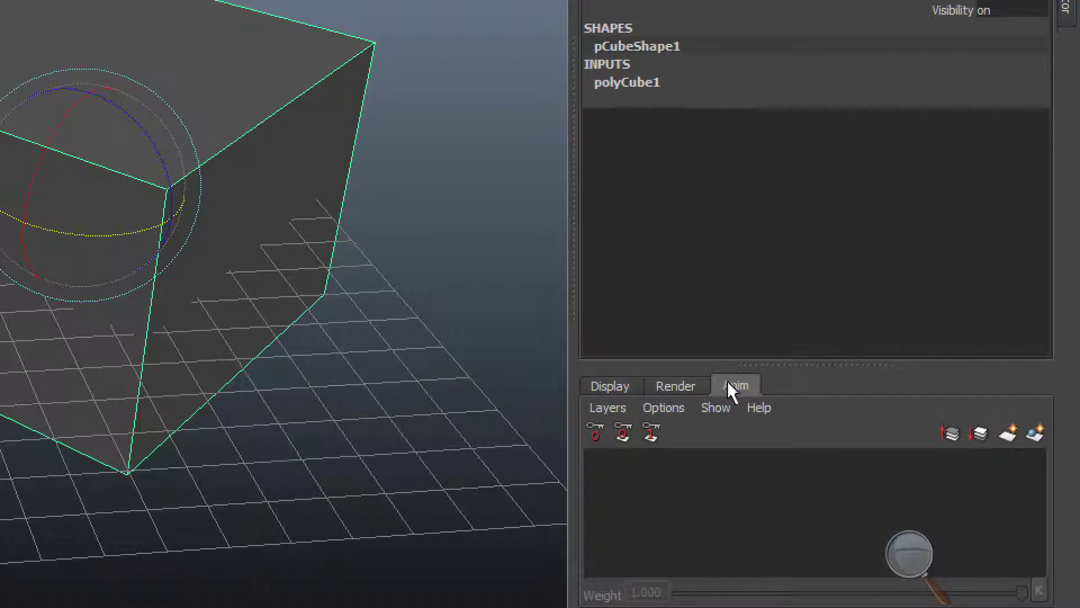
click(630, 387)
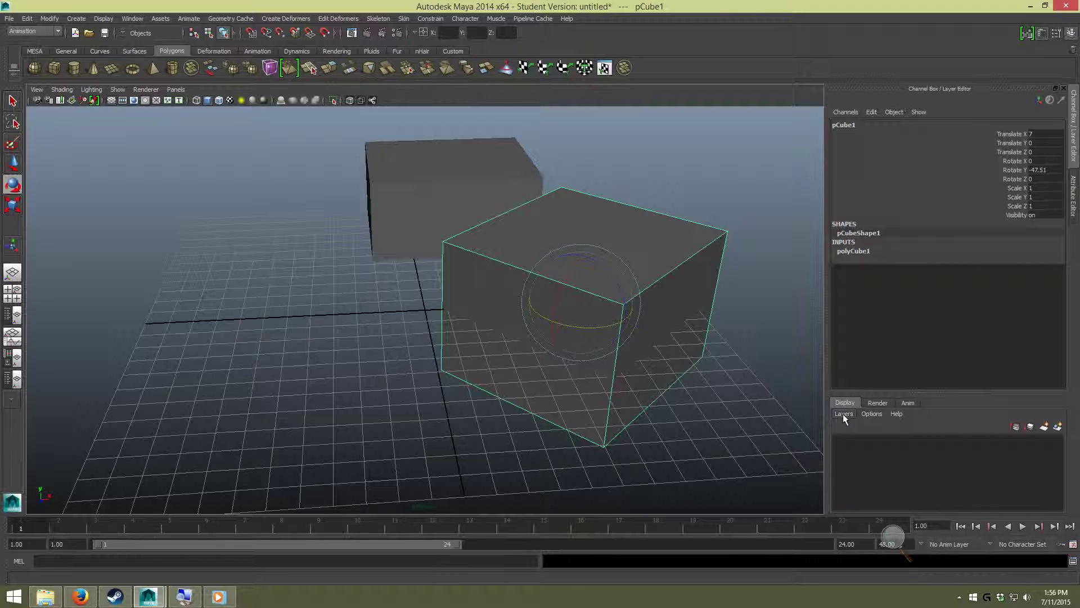
Step: Create a new display layer from the selected cube
click(843, 413)
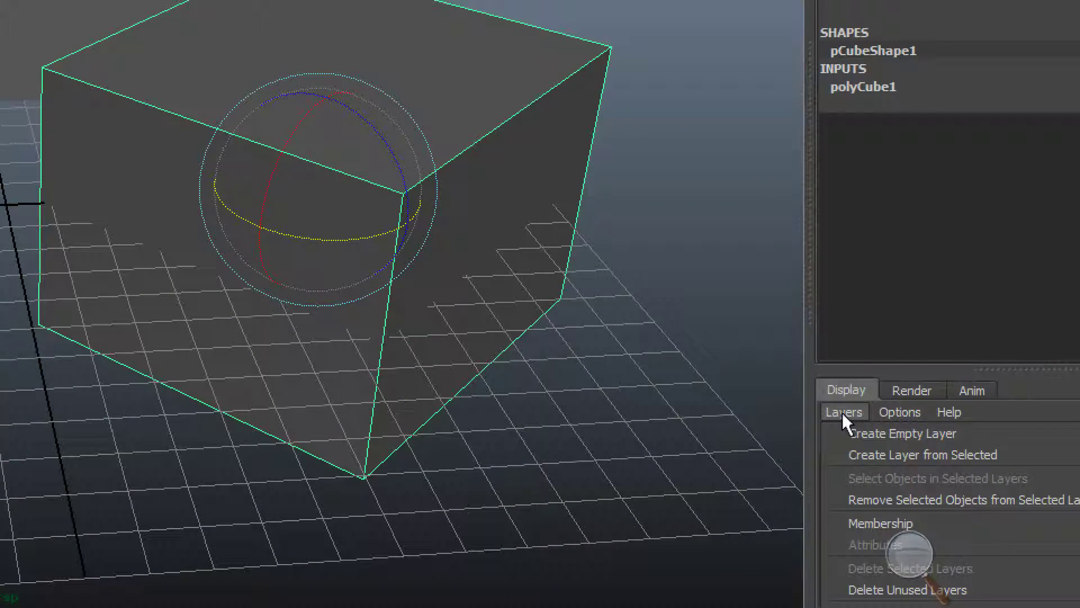
click(855, 453)
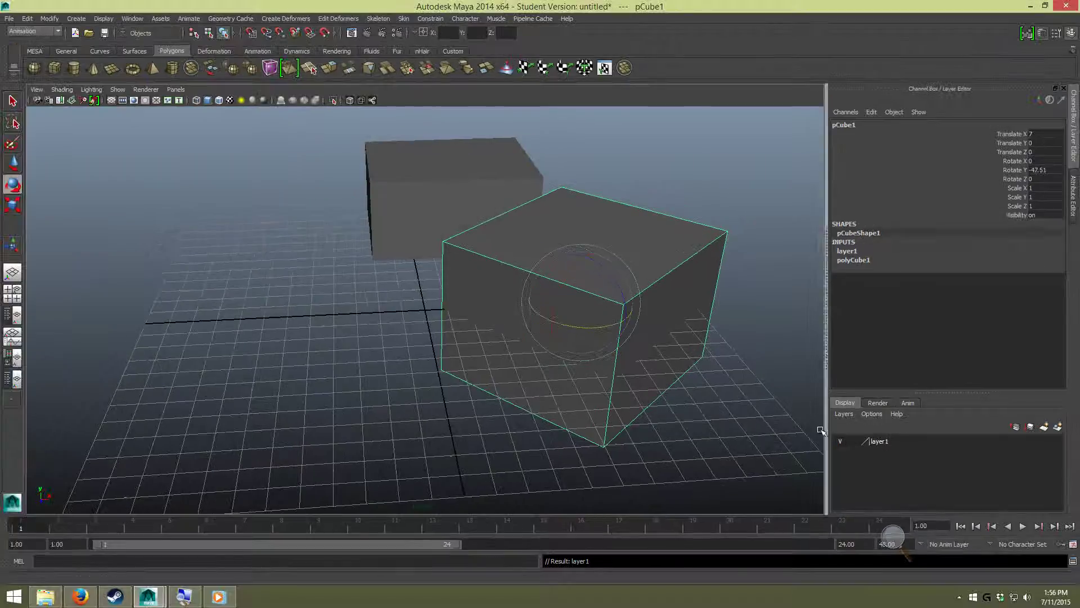
alt+drag(682, 311, 776, 381)
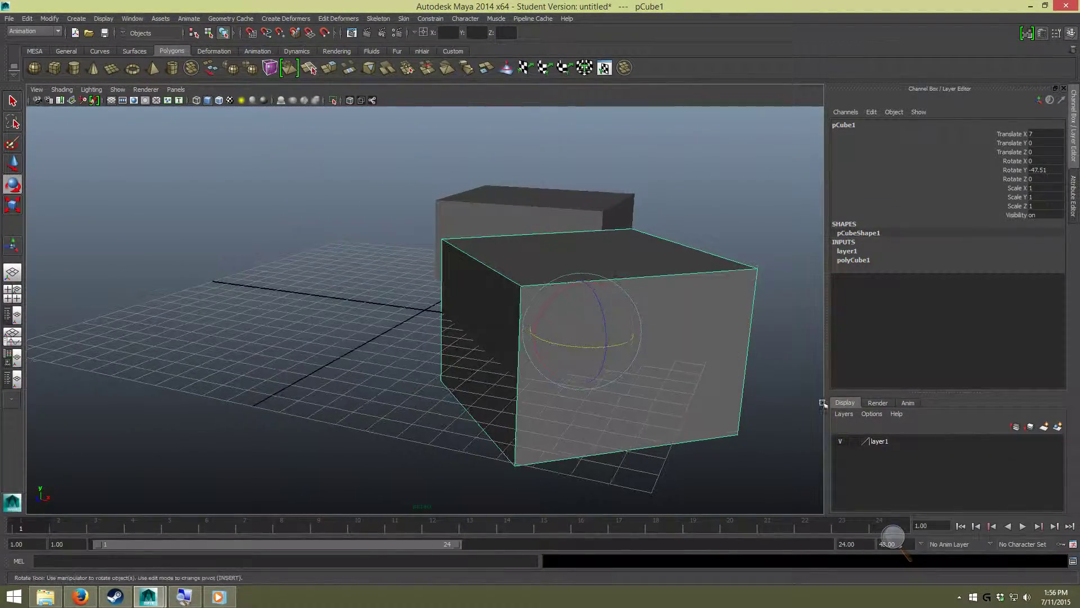
Step: Try naming the new display layer "1 layer", rename it "thelayer" instead, assign it a green color and save it
click(879, 441)
double_click(882, 439)
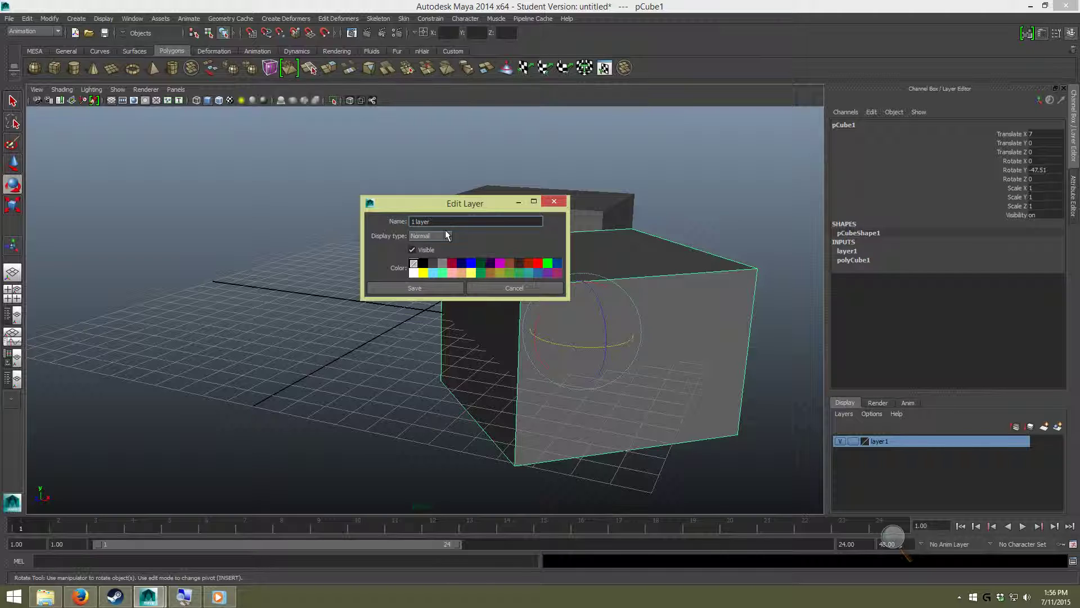
click(417, 288)
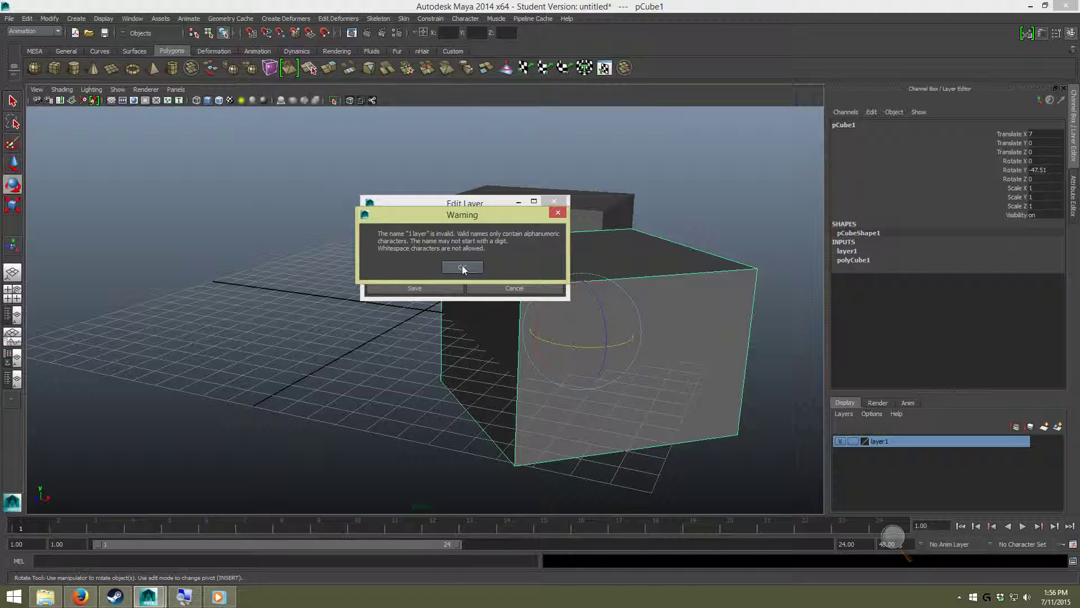
click(461, 268)
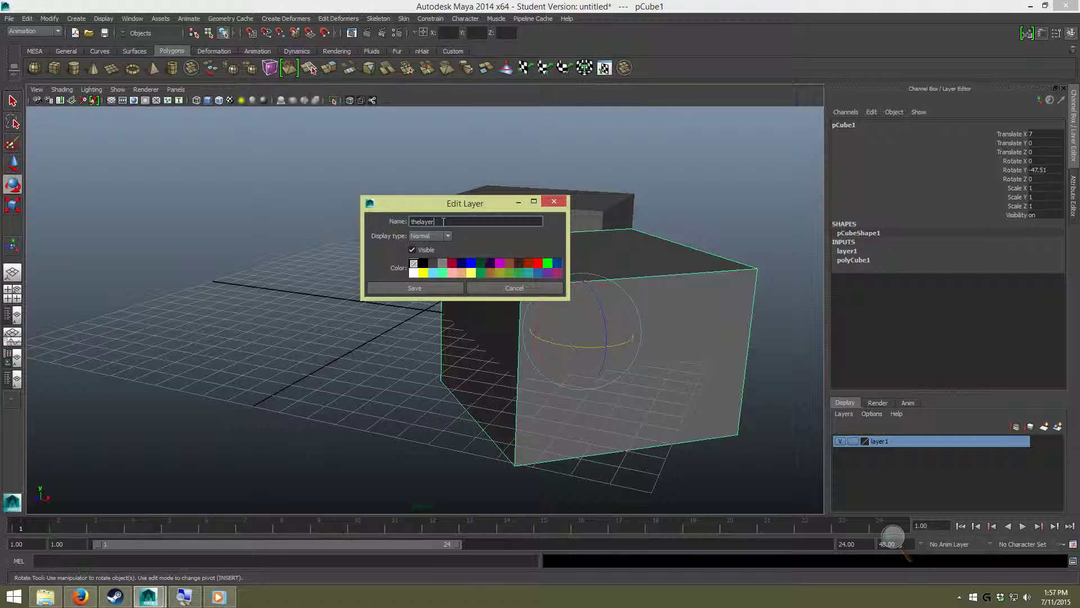
click(474, 272)
click(447, 285)
click(721, 221)
alt+drag(721, 223, 687, 261)
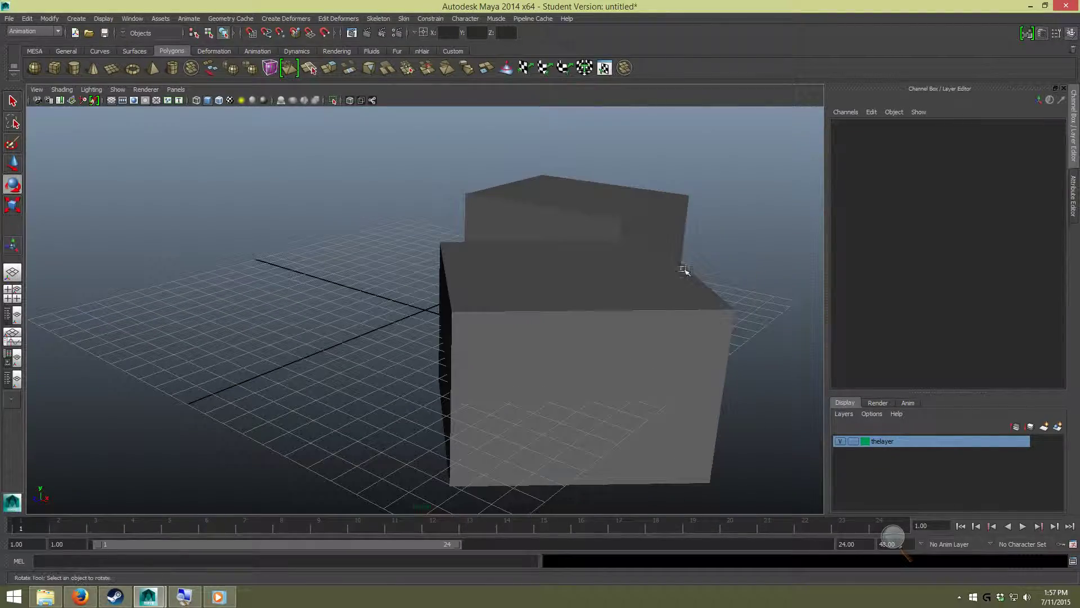
Step: Select the cube on thelayer and switch the layer's visibility off and on several times, leaving it visible
click(656, 338)
alt+drag(656, 338, 769, 352)
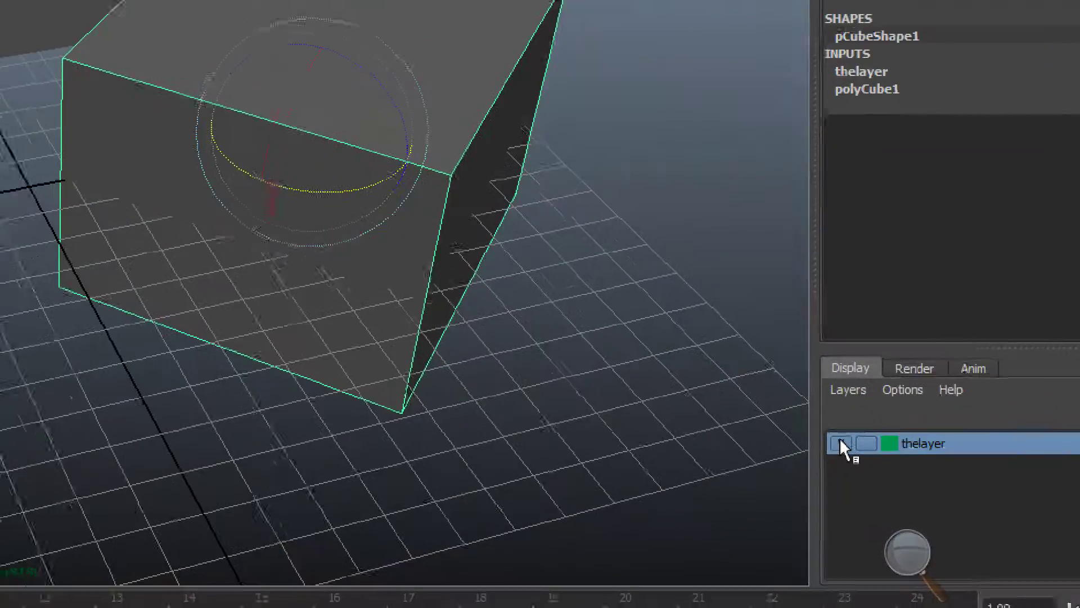
click(840, 441)
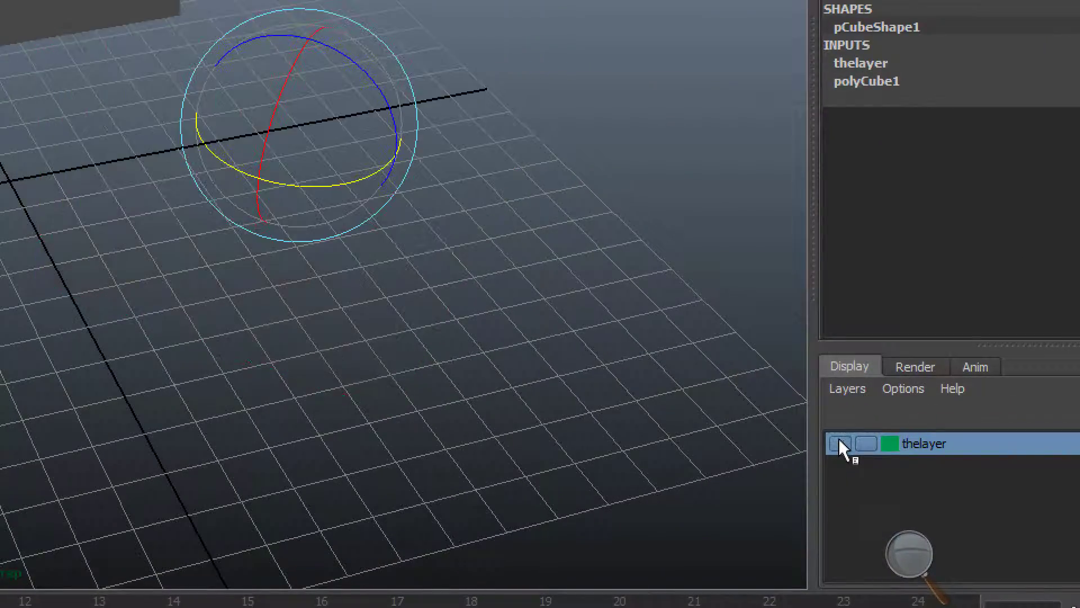
click(839, 441)
click(840, 441)
click(840, 441)
click(840, 441)
click(840, 441)
click(839, 441)
click(839, 441)
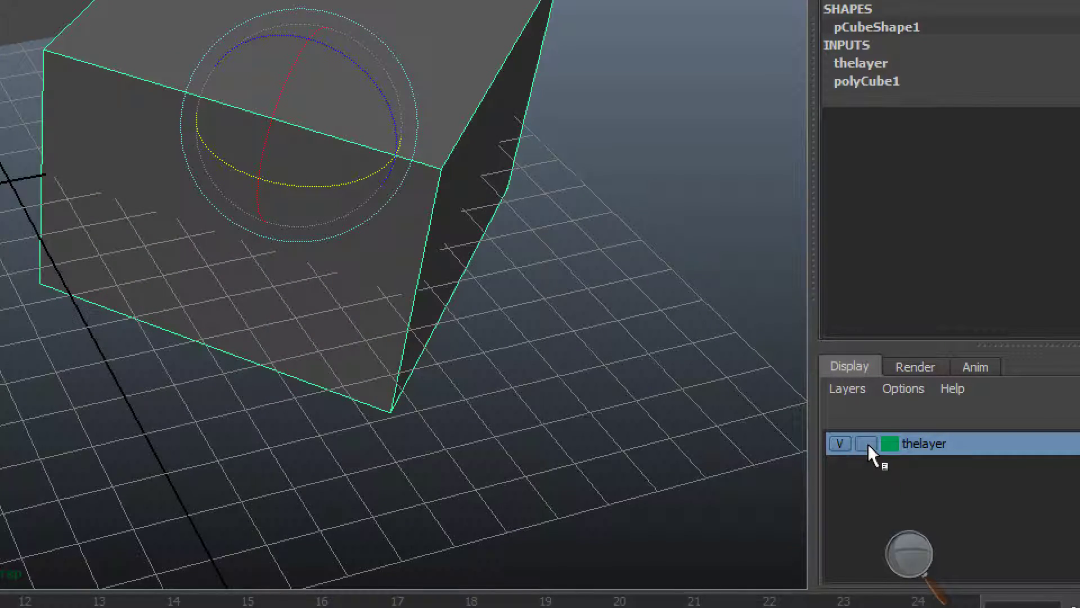
Step: Set thelayer's display type to Template, render the current frame to check it, and close the render
click(867, 444)
alt+drag(694, 354, 380, 203)
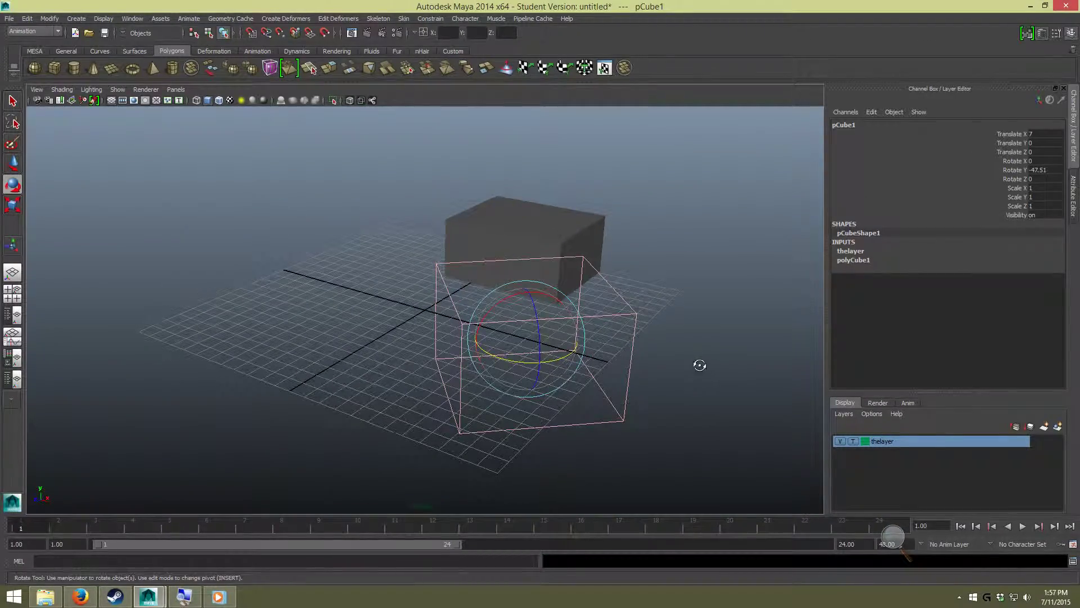
alt+drag(699, 365, 652, 370)
click(367, 33)
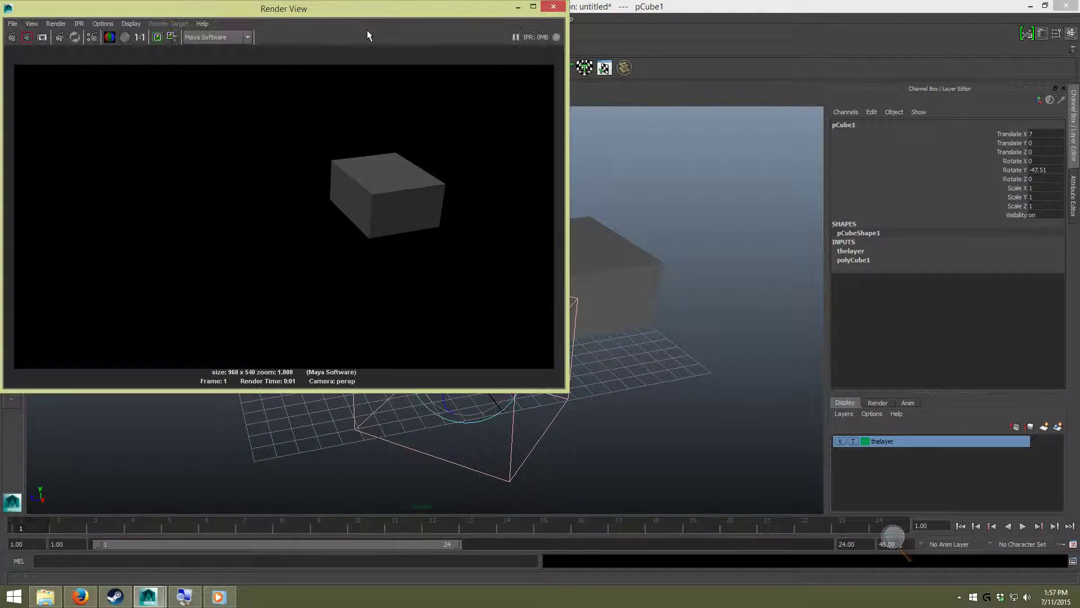
click(554, 6)
click(661, 365)
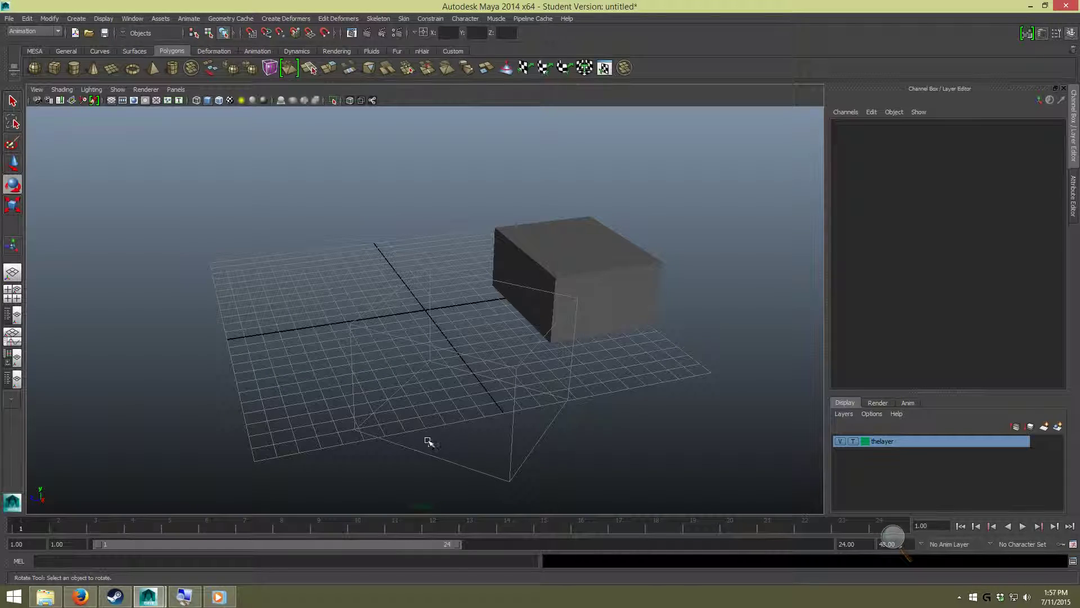
Step: Set thelayer's display type to Reference, render the current frame, and close the render
click(852, 441)
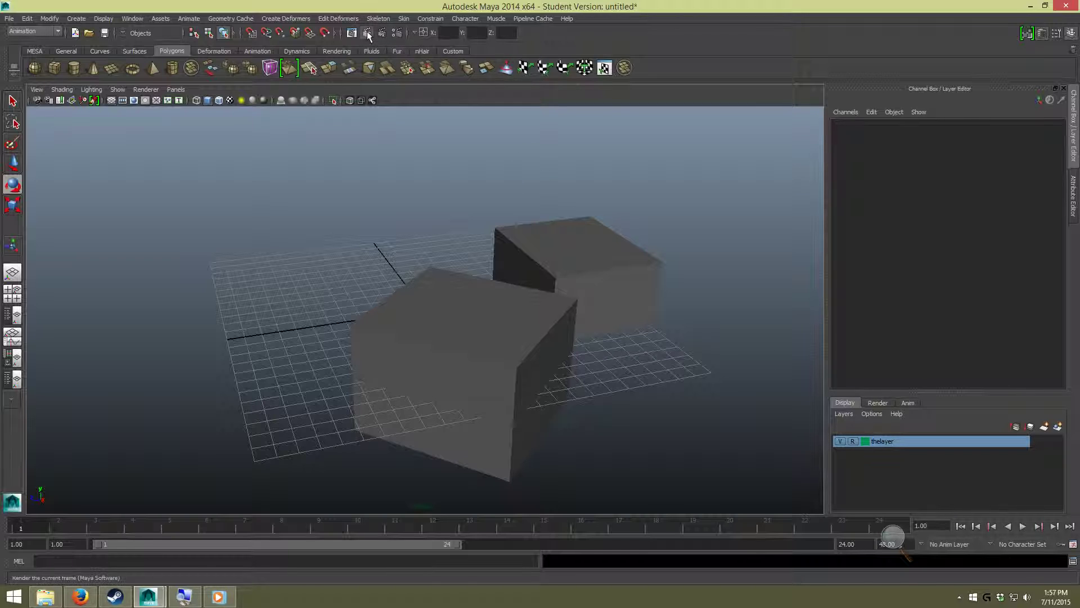
click(352, 32)
click(551, 7)
Step: Move the cube on thelayer along X to about -0.6 and clear the selection
click(501, 345)
key(w)
drag(477, 381, 452, 336)
click(567, 365)
click(393, 305)
alt+drag(686, 393, 748, 423)
click(680, 419)
Step: Open the Attribute Editor for the larger cube and examine its transform, shape, polyCube and layer attributes
click(1075, 186)
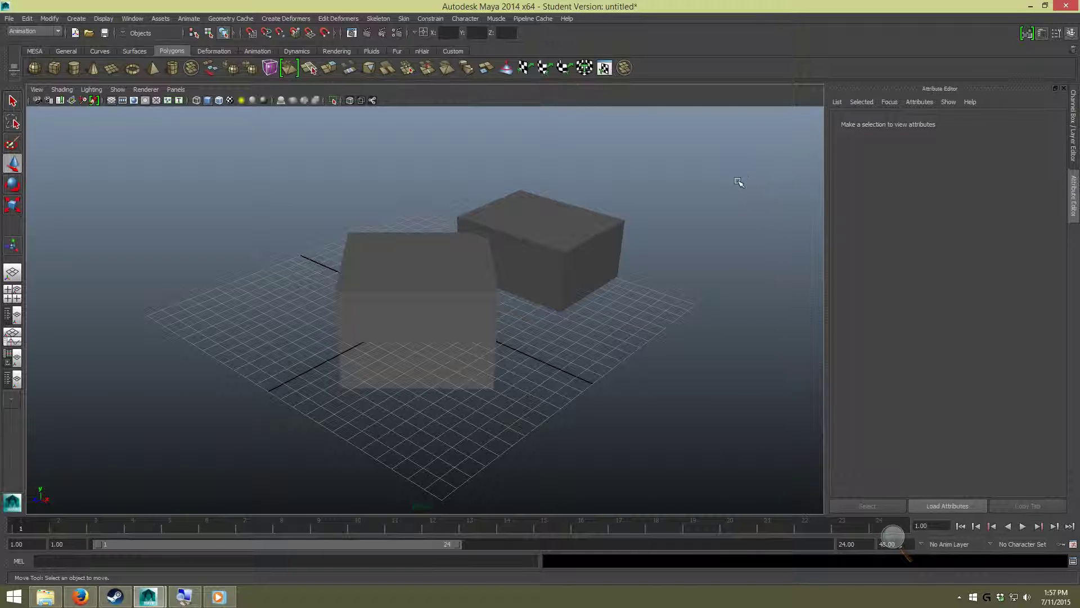
click(437, 304)
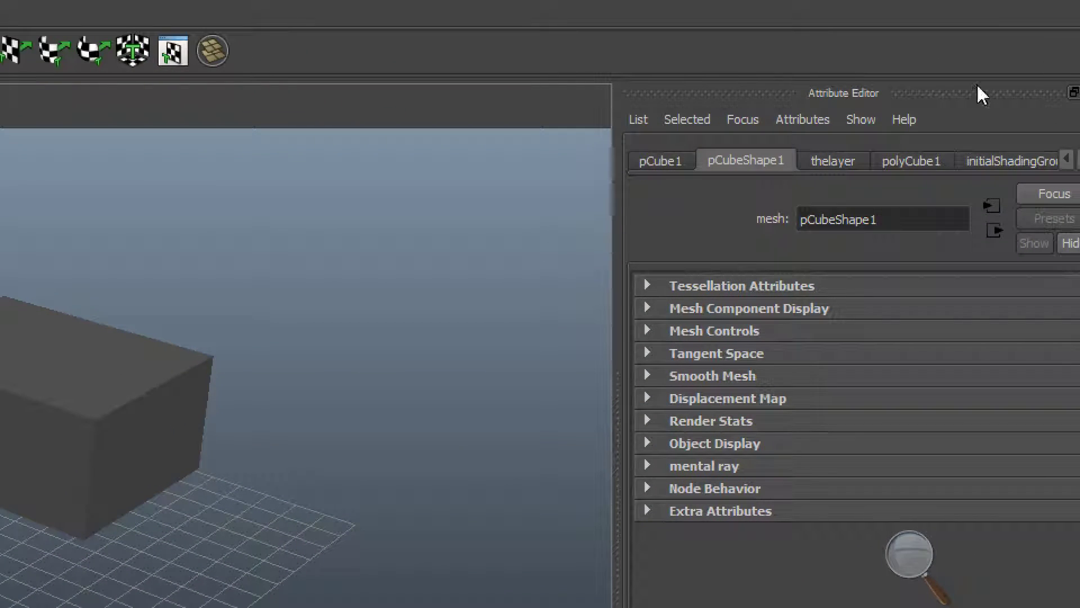
click(669, 163)
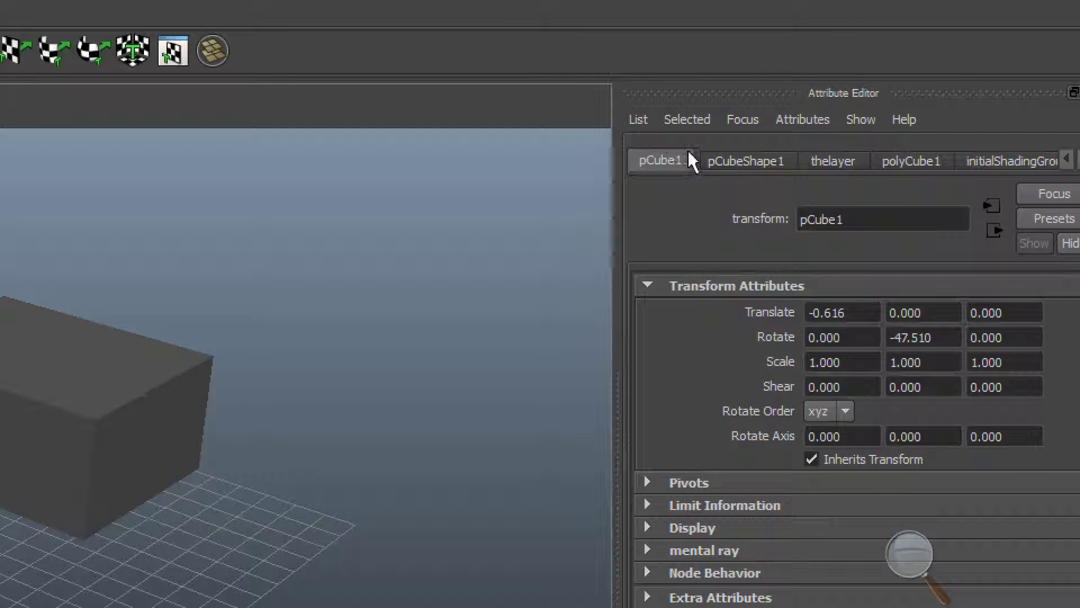
click(726, 161)
click(895, 162)
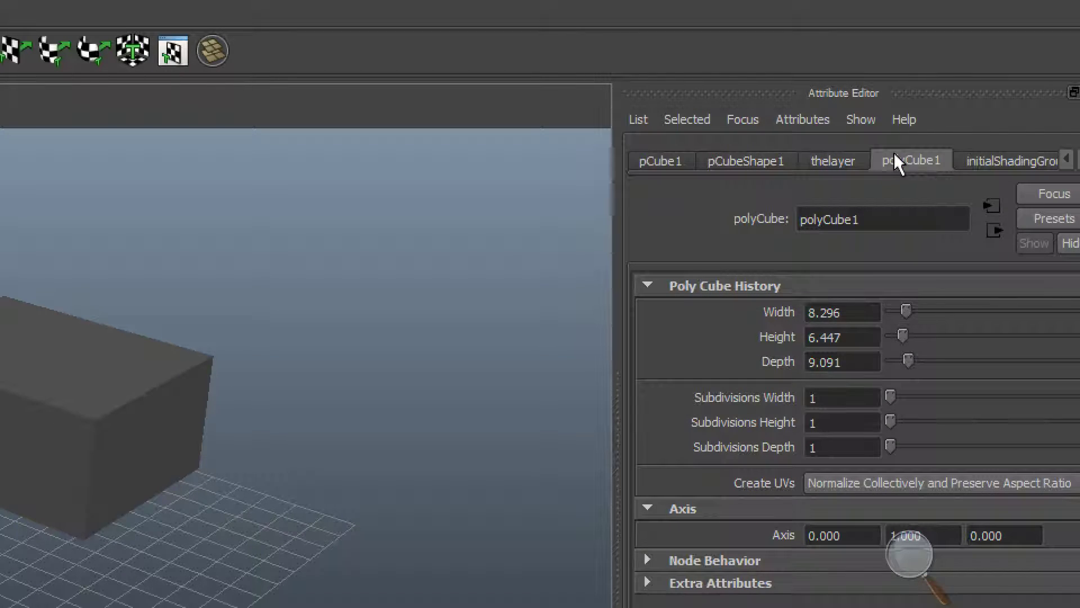
click(835, 159)
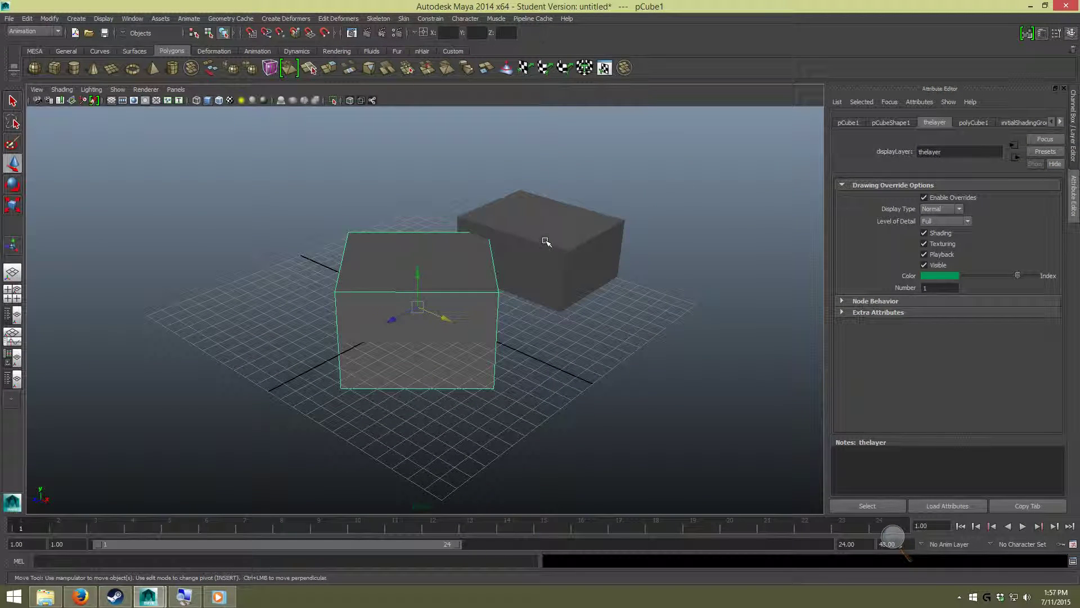
Step: Select the smaller cube to view its attributes, then reselect the larger cube and examine its lambert1 material attributes
click(267, 331)
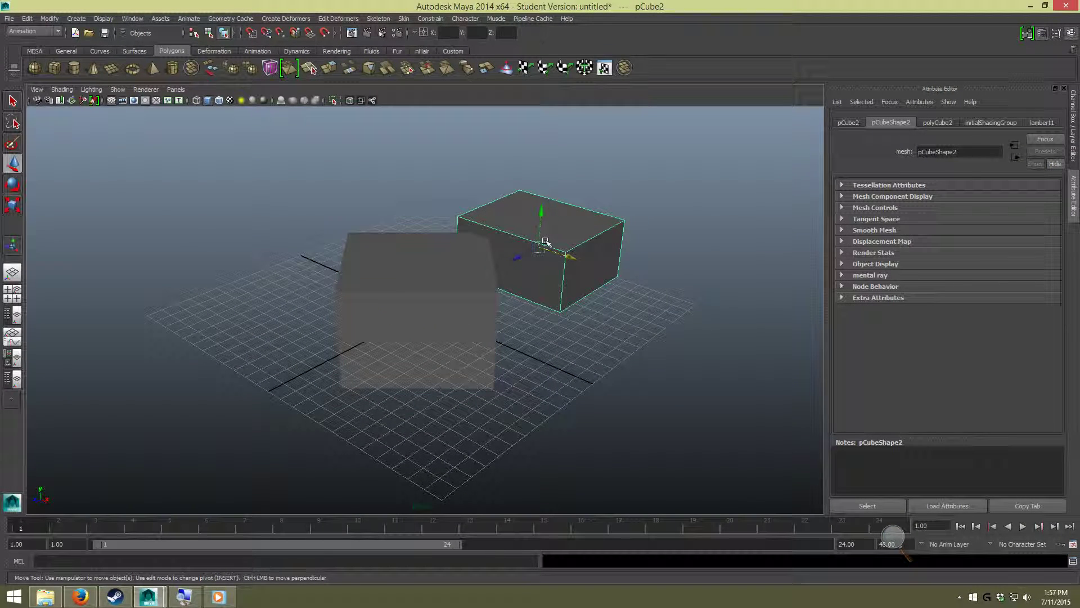
click(442, 286)
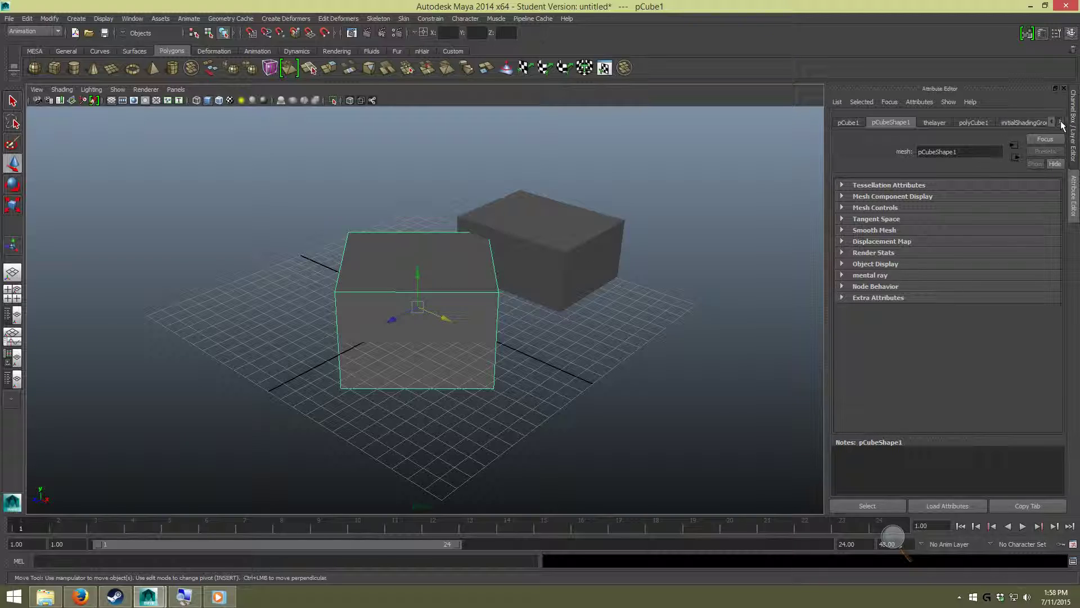
click(1061, 122)
click(1032, 123)
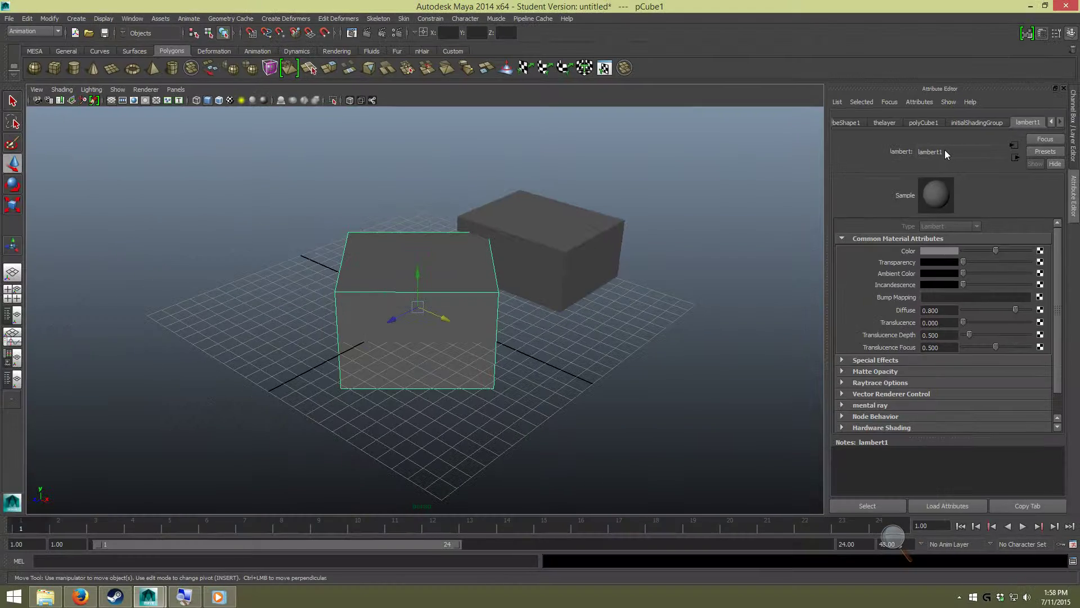
Step: With nothing selected, go to frame 8 and extend the playback range to end at frame 48
click(659, 290)
alt+drag(675, 284, 609, 284)
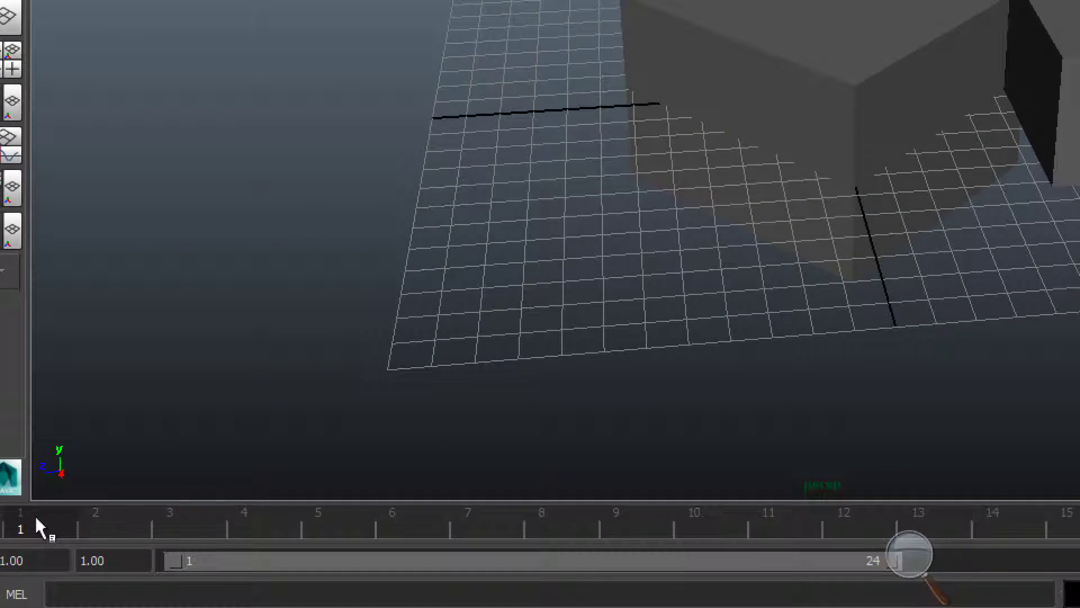
drag(29, 526, 1, 521)
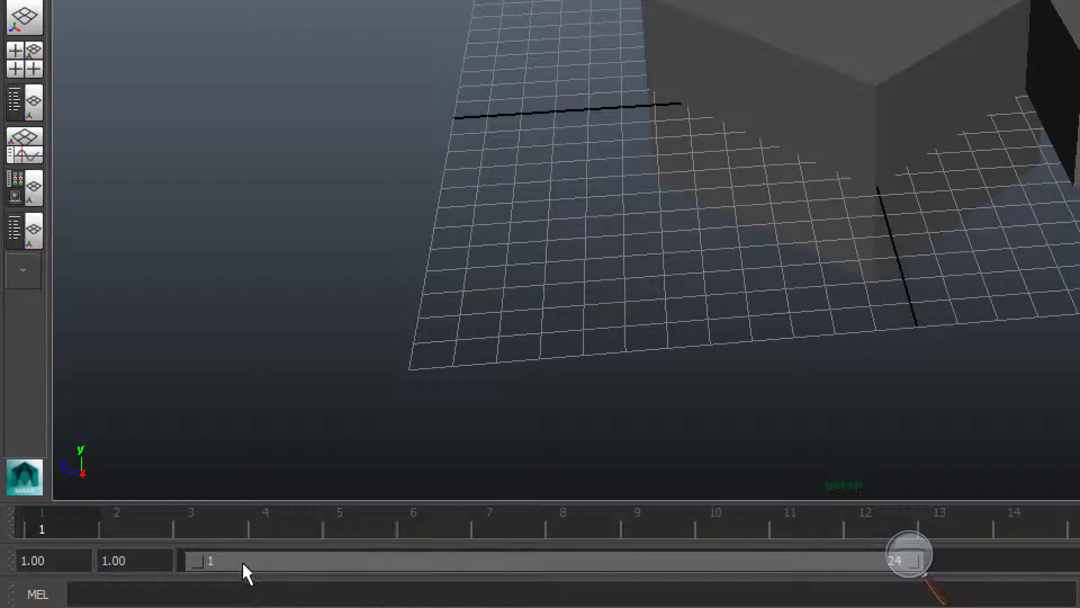
mouse_move(195, 558)
mouse_down()
mouse_move(417, 560)
mouse_move(197, 560)
mouse_up()
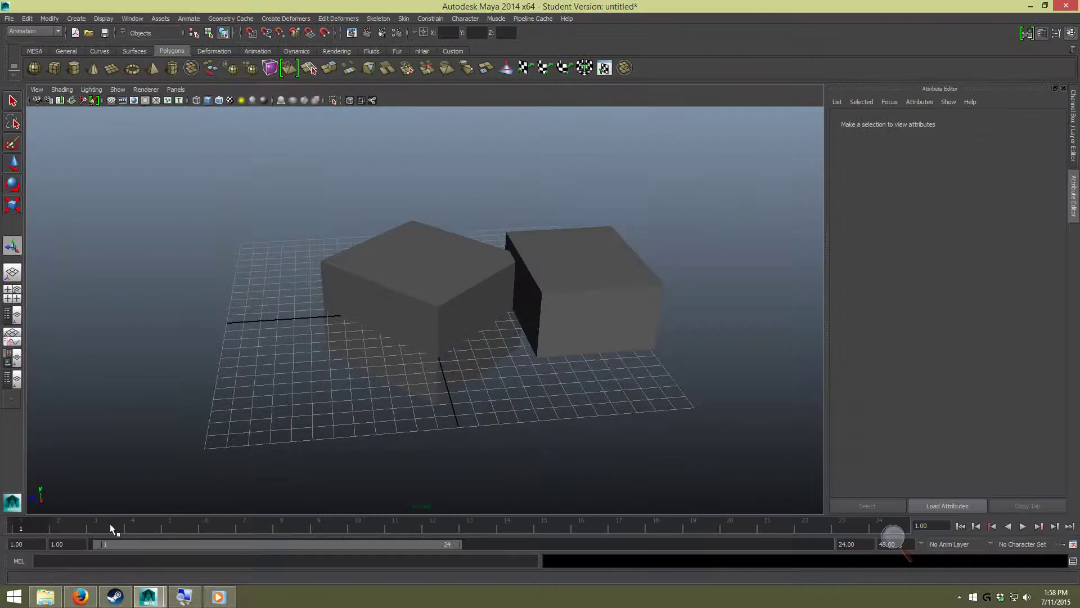
key(alt+v)
click(292, 528)
drag(455, 542, 829, 544)
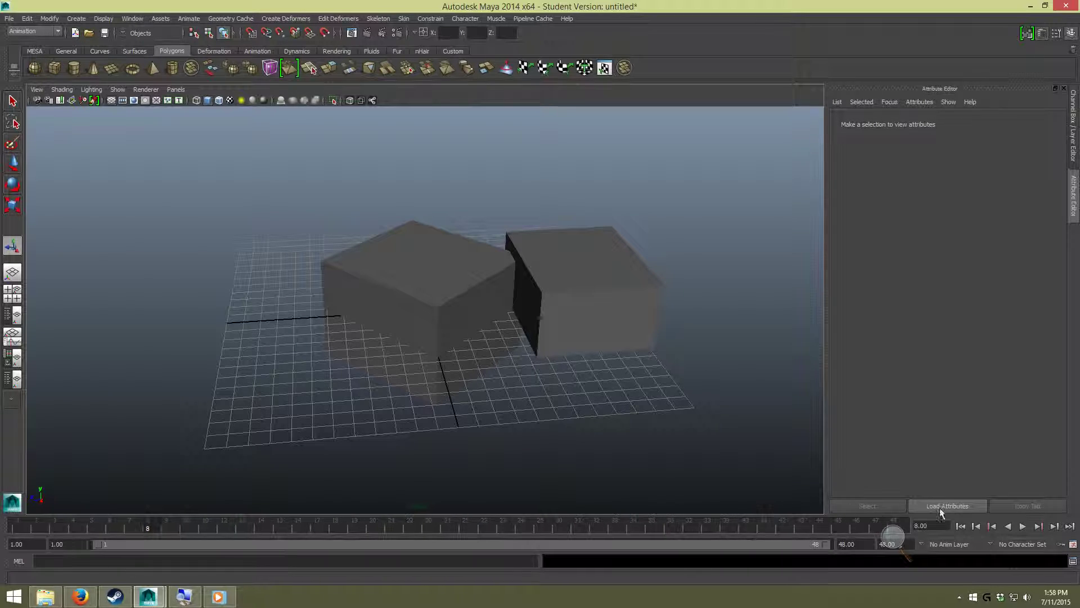
Step: Scrub the timeline, then set the playback range to start at frame 23 and go to that frame
click(3, 525)
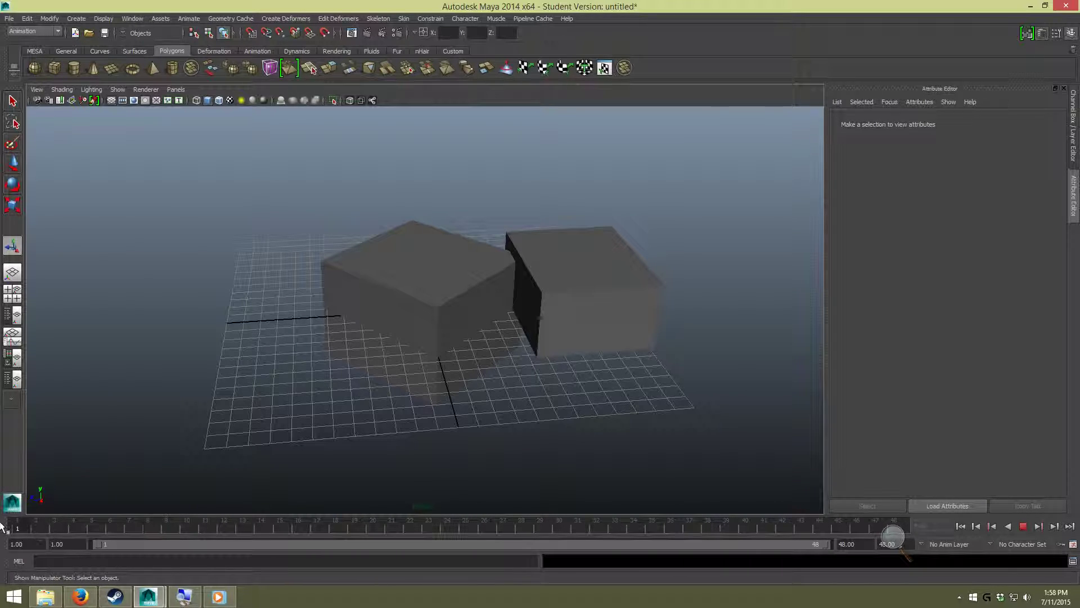
mouse_move(12, 524)
mouse_down()
mouse_move(40, 523)
mouse_move(8, 526)
mouse_up()
click(317, 524)
drag(99, 544, 433, 547)
click(20, 529)
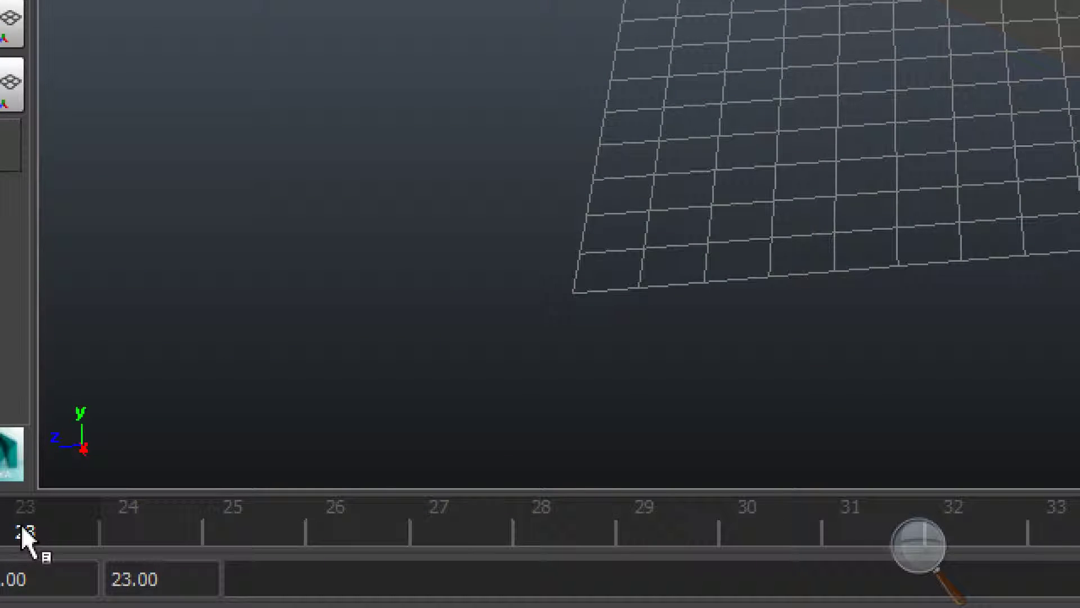
Step: Scrub to frame 48, then shorten the playback range to end at frame 35 and go to that frame
drag(48, 521, 1079, 512)
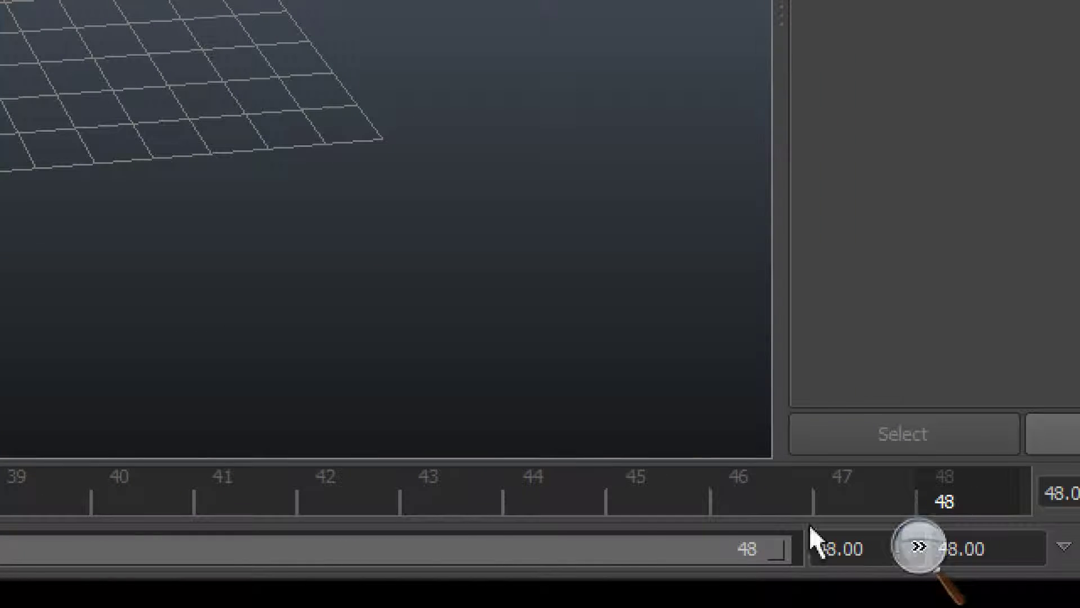
drag(486, 542, 193, 542)
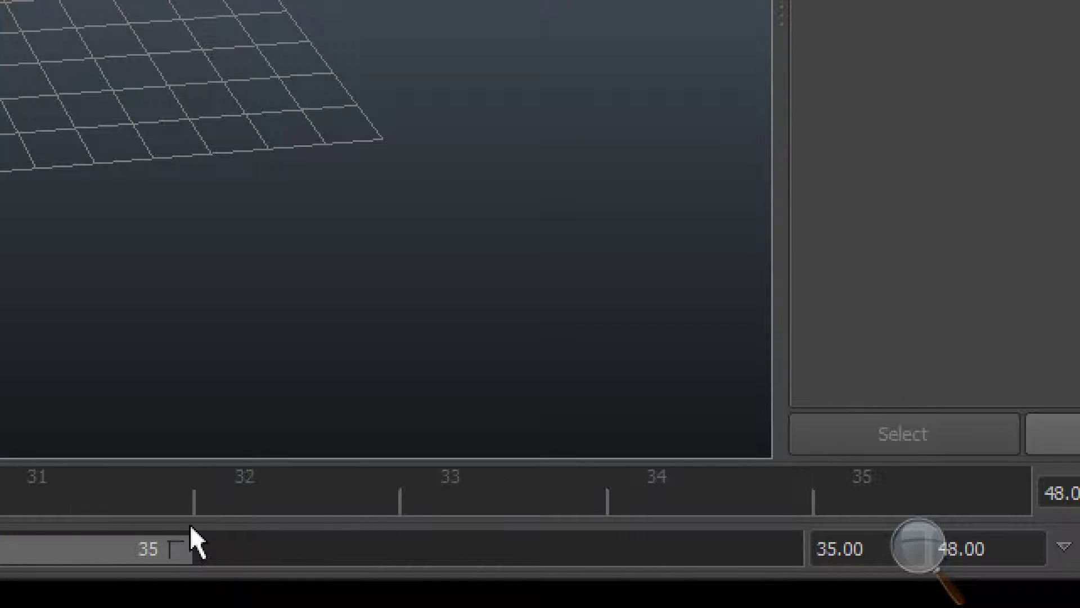
click(521, 497)
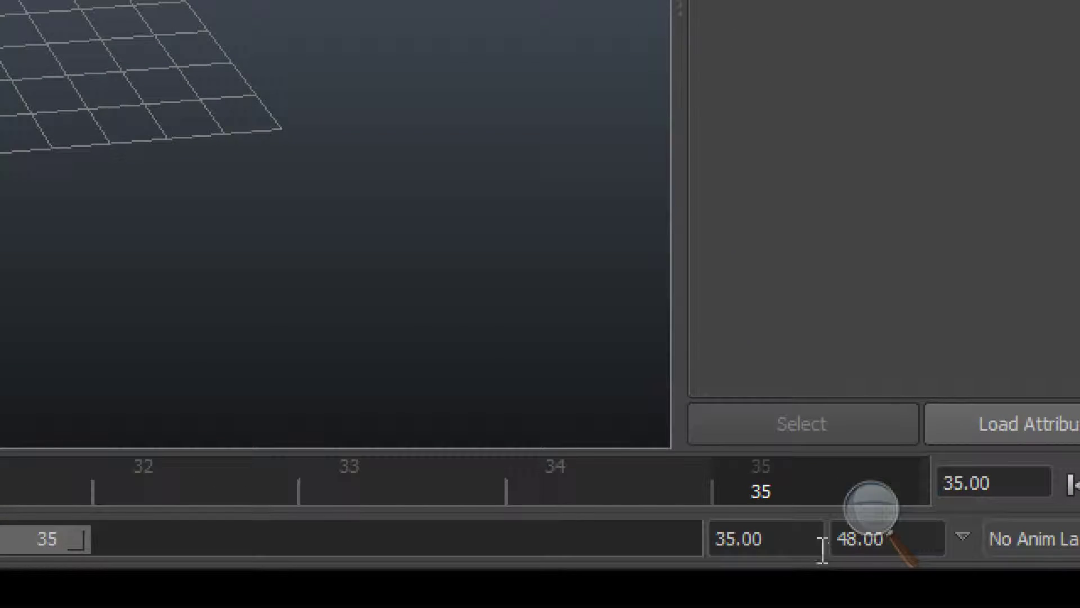
Step: Set the animation end time to frame 70
click(853, 552)
double_click(853, 551)
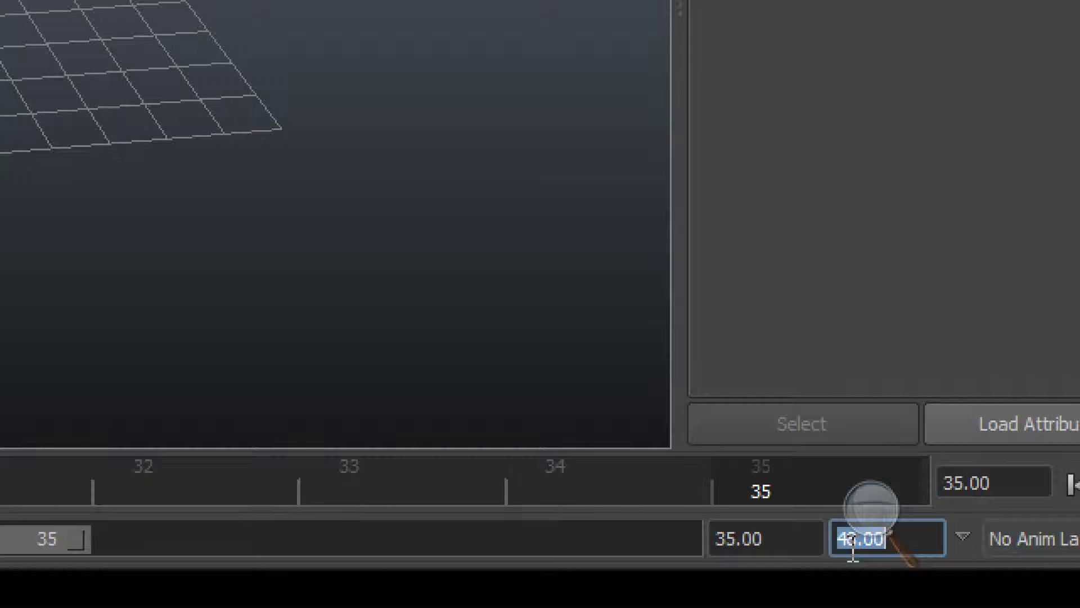
text(70)
key(Return)
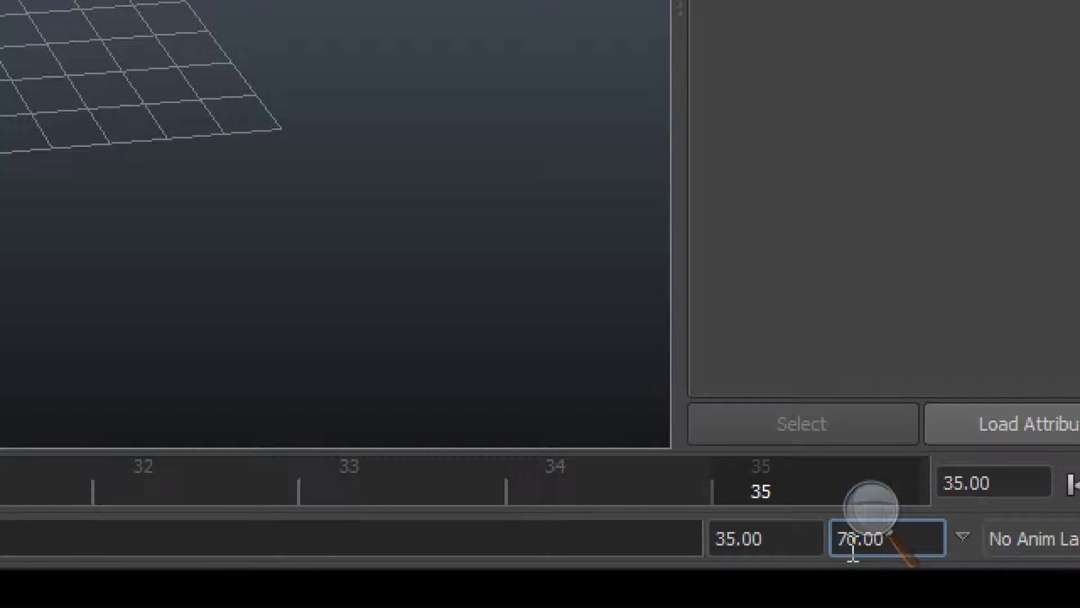
Step: Set the animation end time to frame 80, extend the playback range to it, and go to frame 80
double_click(862, 550)
text(80)
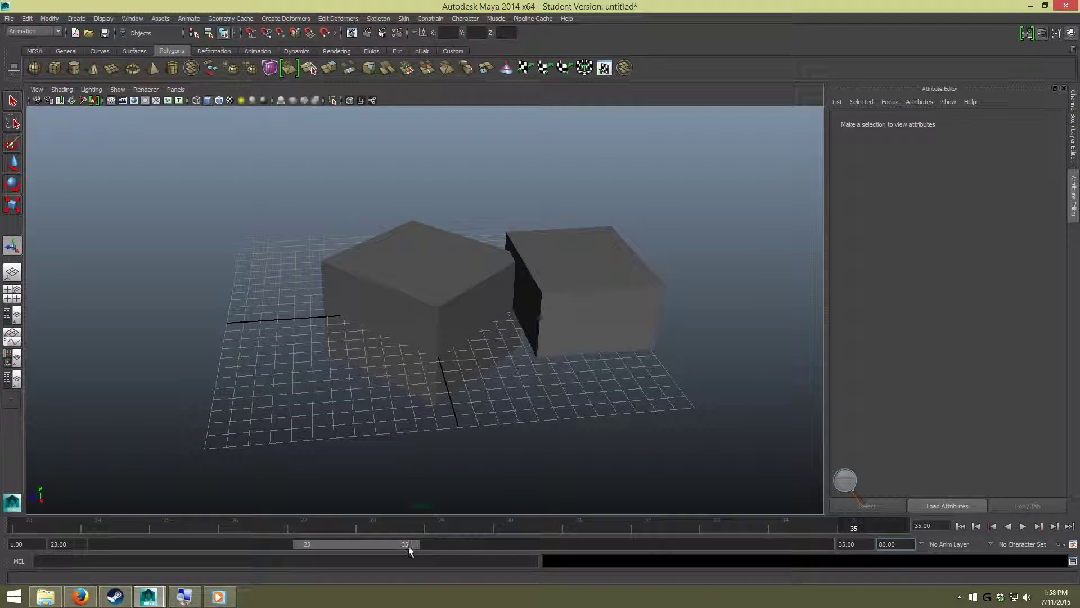
drag(410, 544, 864, 555)
click(903, 524)
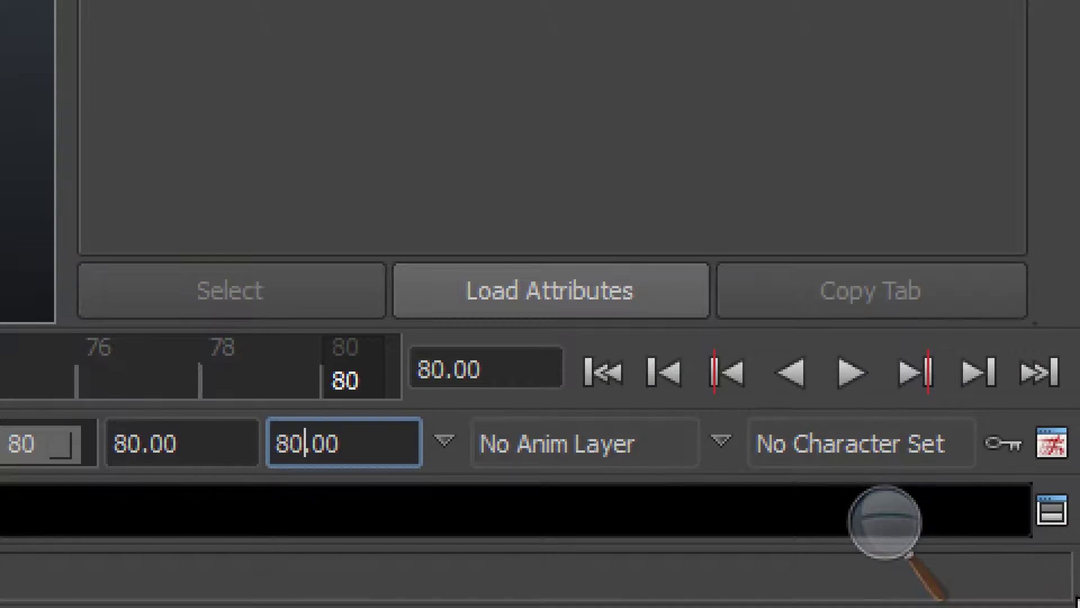
Step: Return to the start of the playback range and preview the animation briefly backward and forward, stopping playback each time
click(592, 368)
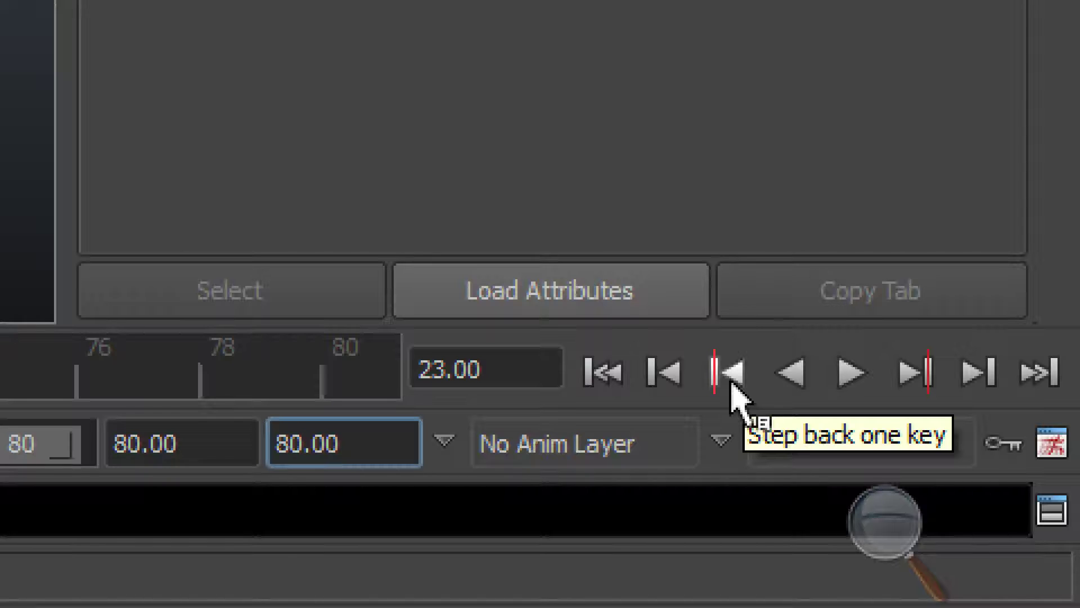
click(790, 374)
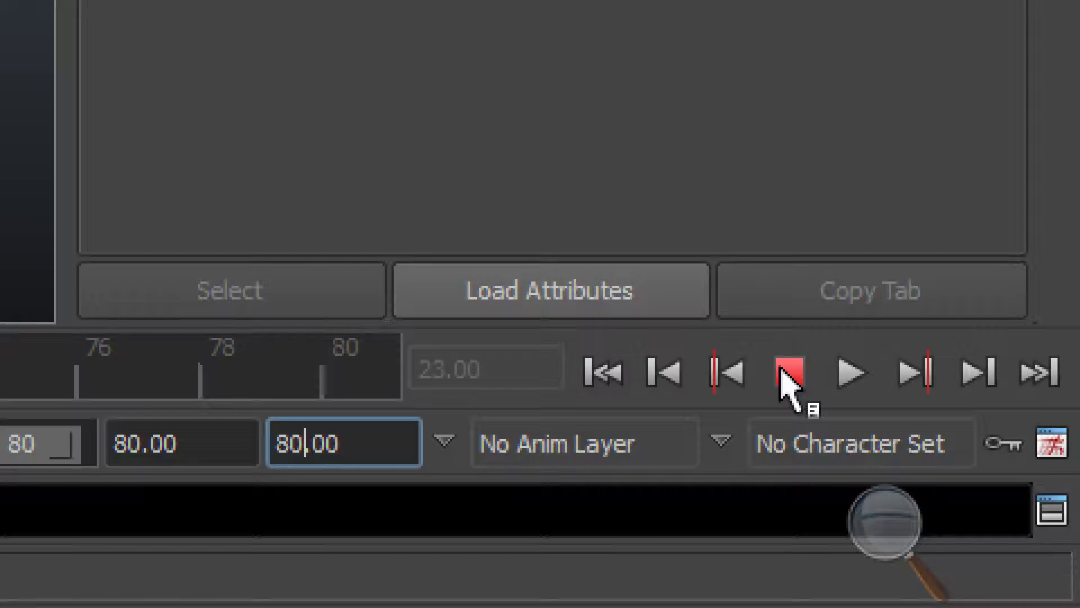
click(787, 373)
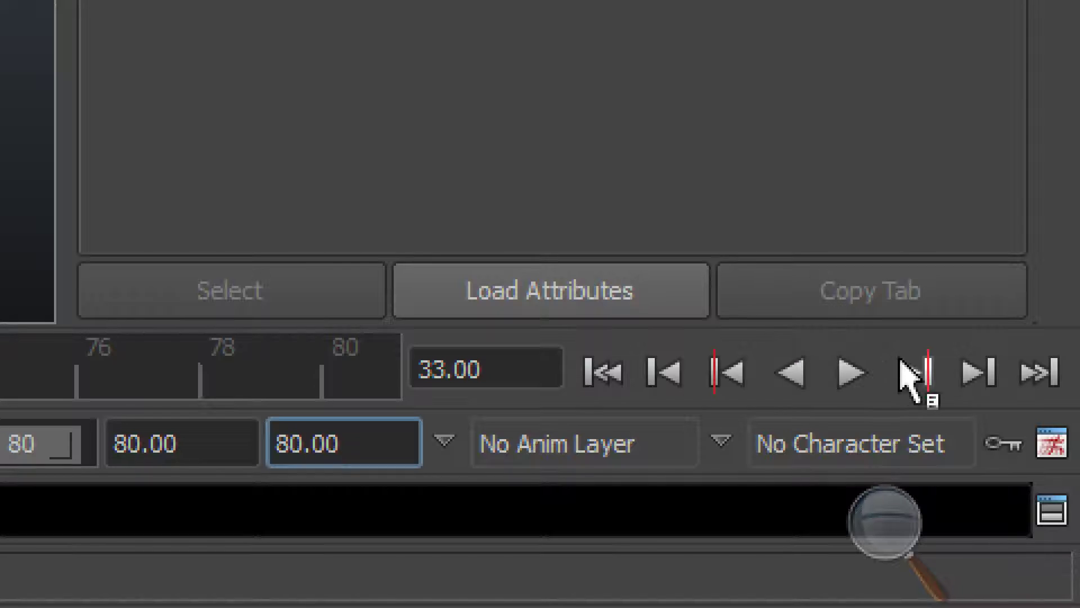
click(851, 374)
click(854, 377)
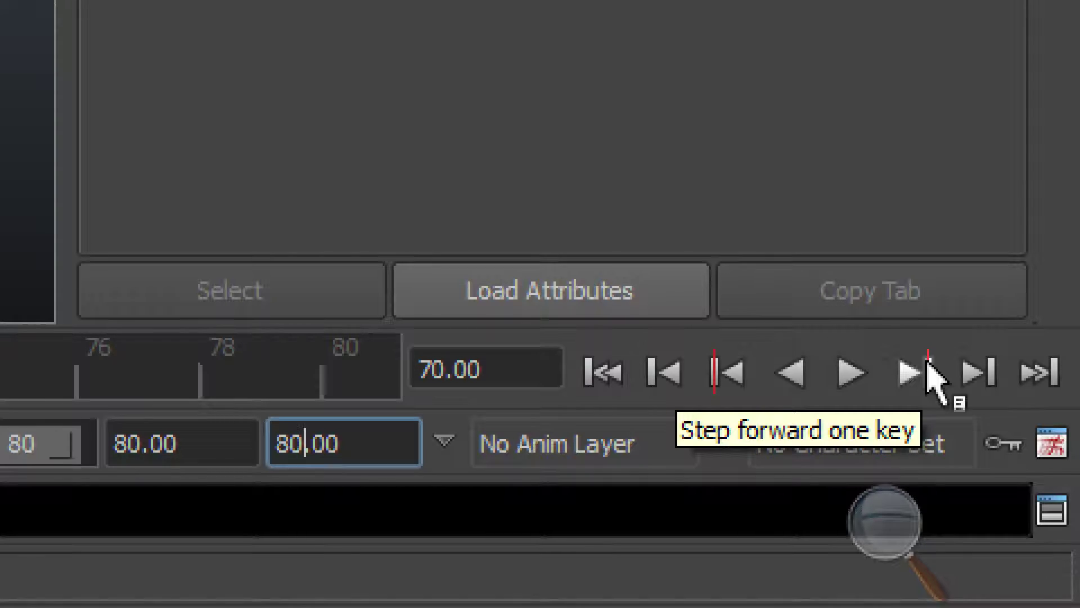
Step: Step forward seven frames to frame 77, jump to the end of the playback range, and step back one frame
click(989, 378)
click(989, 378)
click(989, 378)
click(988, 378)
click(988, 378)
click(987, 378)
click(989, 377)
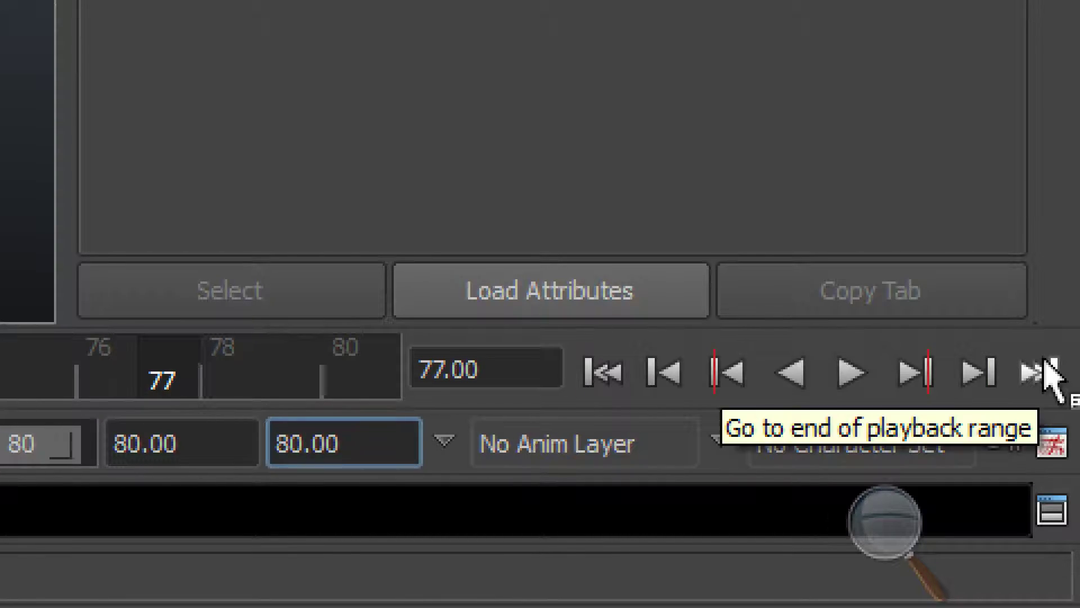
click(1041, 371)
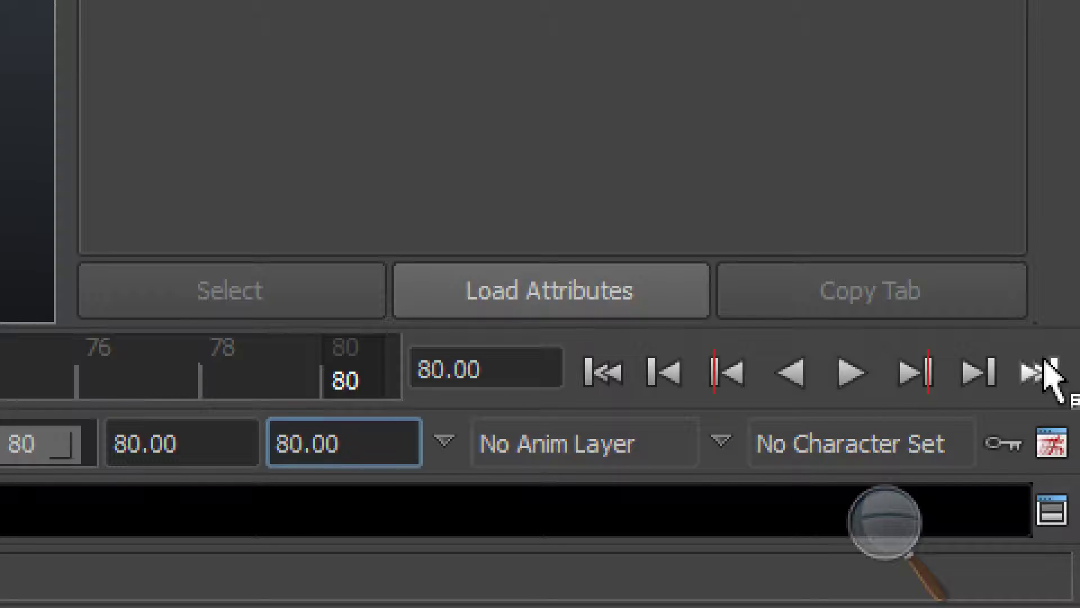
click(664, 365)
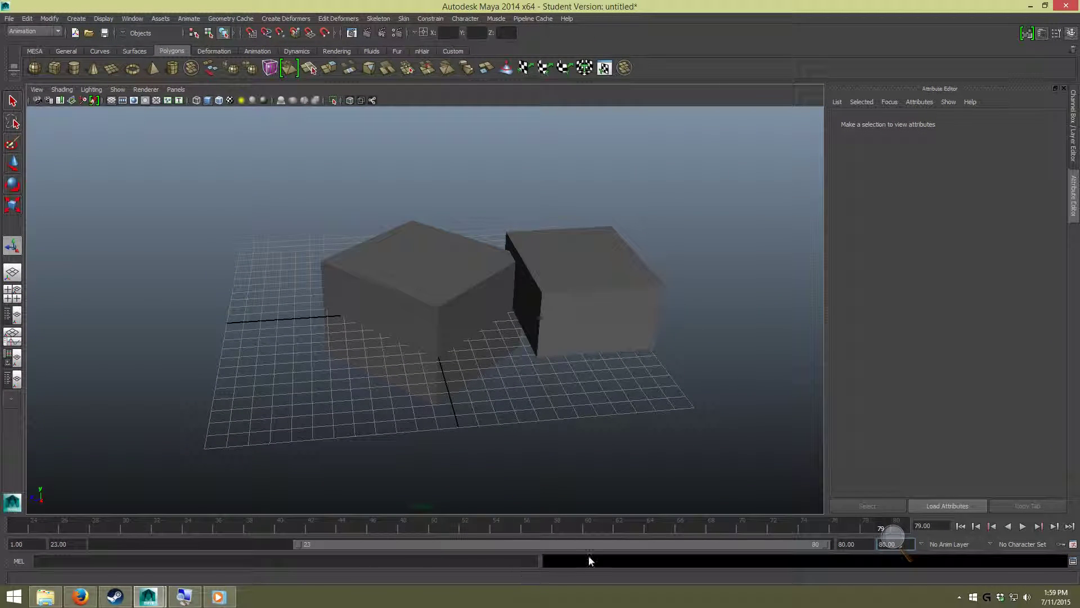
Step: Widen the command response line slightly by narrowing the MEL command input, and place the focus in the response line
click(585, 559)
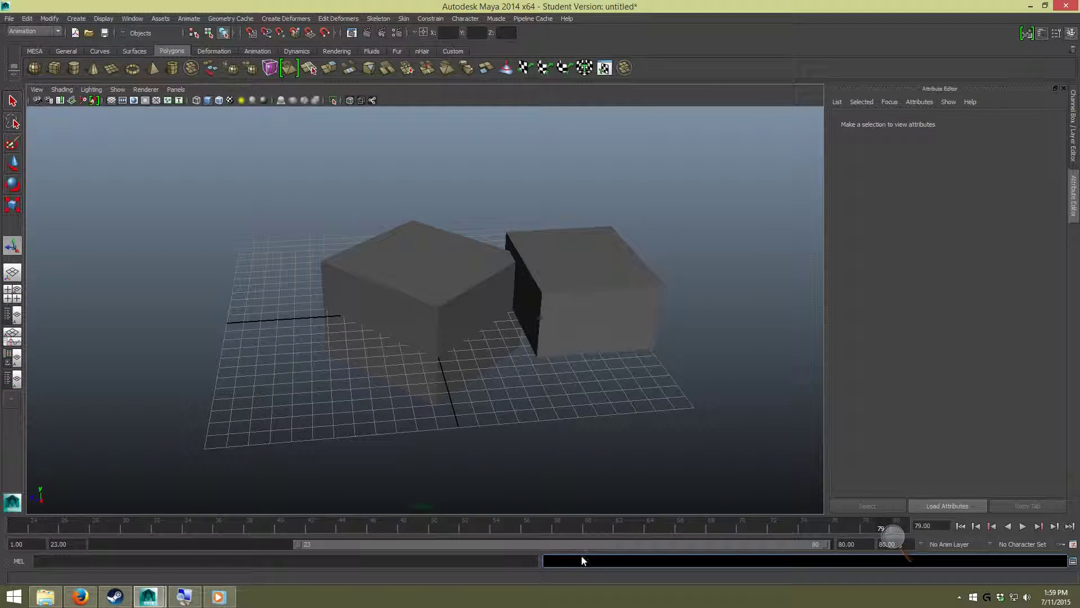
click(525, 561)
mouse_move(540, 559)
mouse_down()
mouse_move(510, 559)
mouse_move(565, 559)
mouse_move(516, 559)
mouse_move(542, 560)
mouse_move(529, 559)
mouse_up()
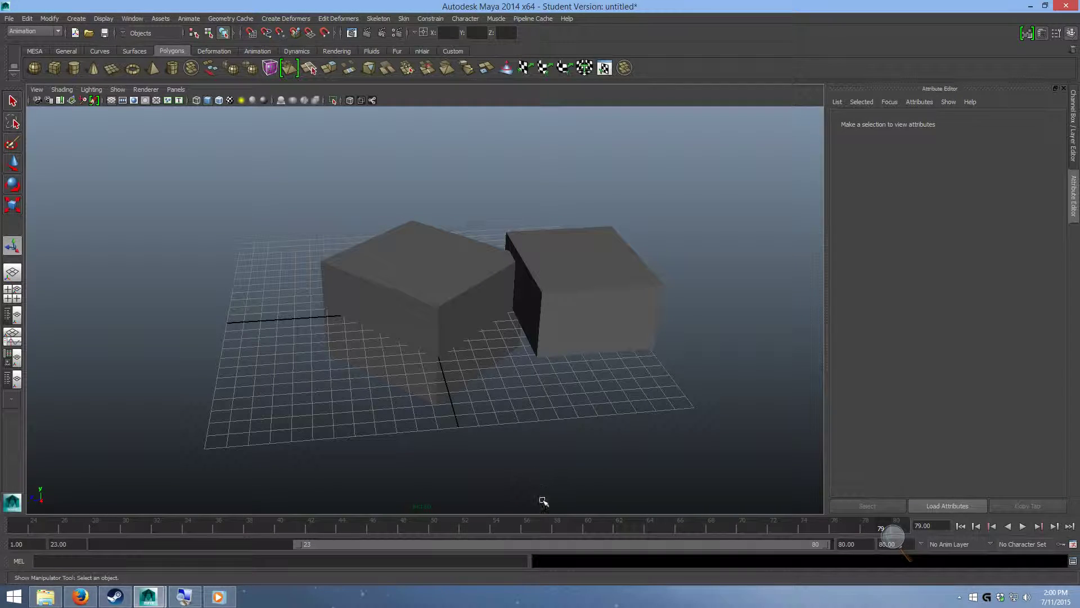
click(676, 563)
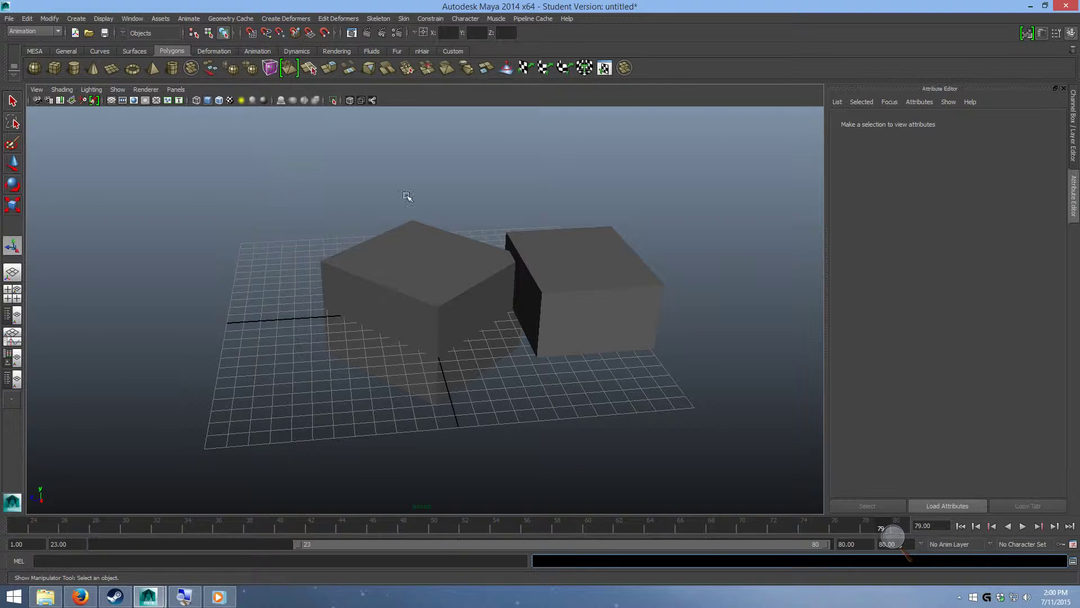
Step: Select the cubes in turn while viewing them from several angles, ending with the larger cube and the Move tool active
alt+drag(733, 198, 589, 473)
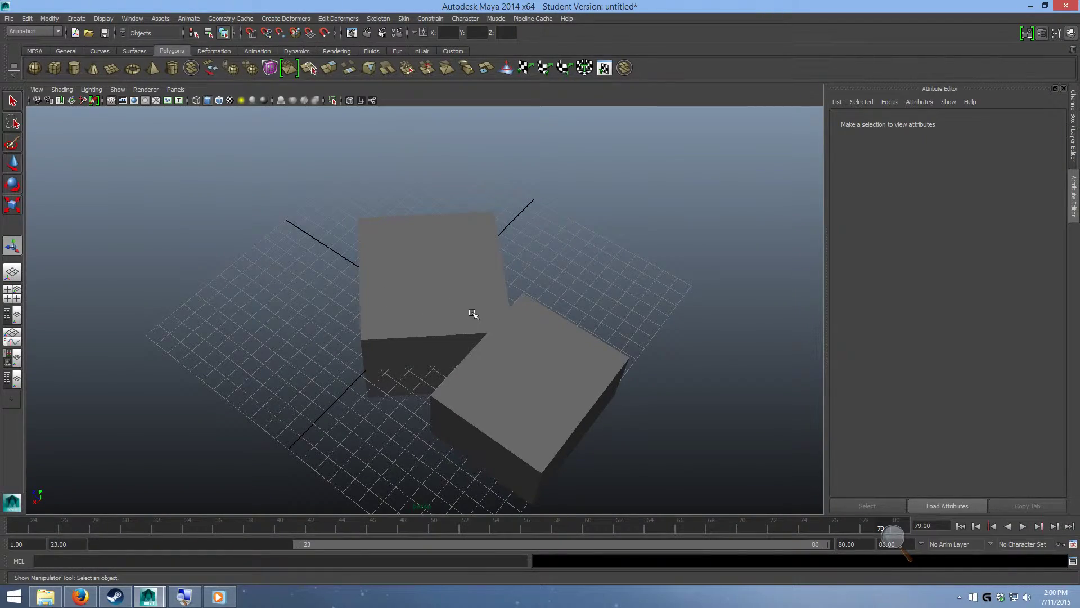
alt+drag(473, 313, 456, 287)
click(457, 287)
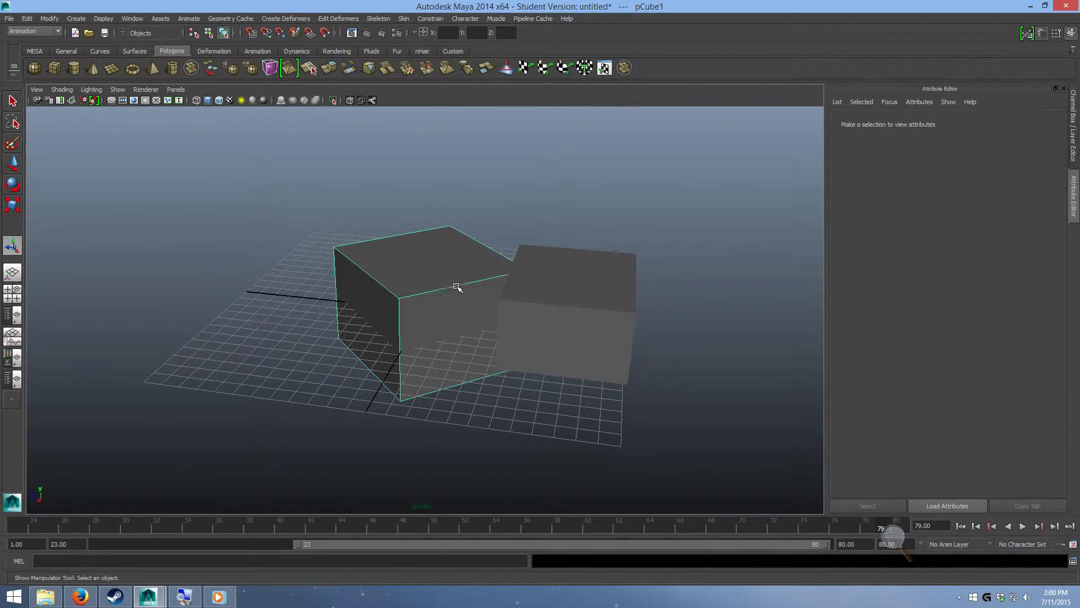
click(549, 301)
alt+drag(463, 332, 564, 375)
click(429, 295)
key(w)
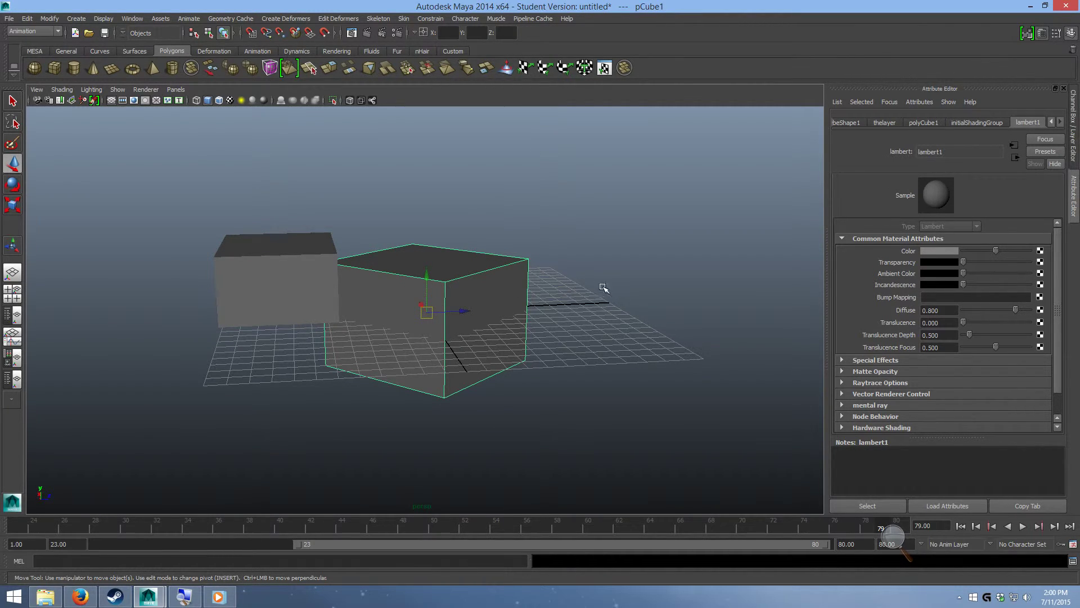